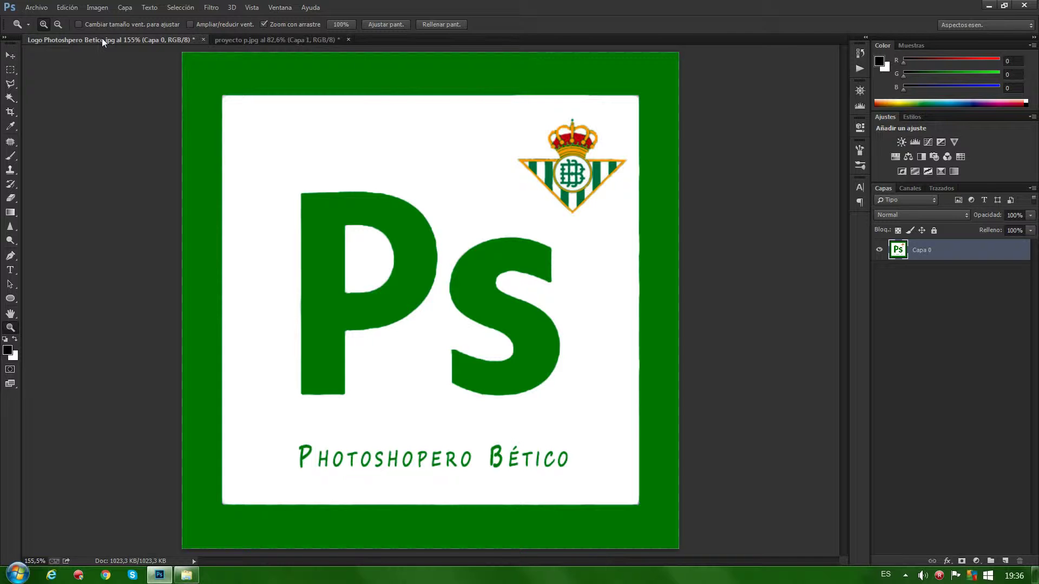
Step: Switch to the proyecto p.jpg document with the portrait and Betis crest
click(263, 43)
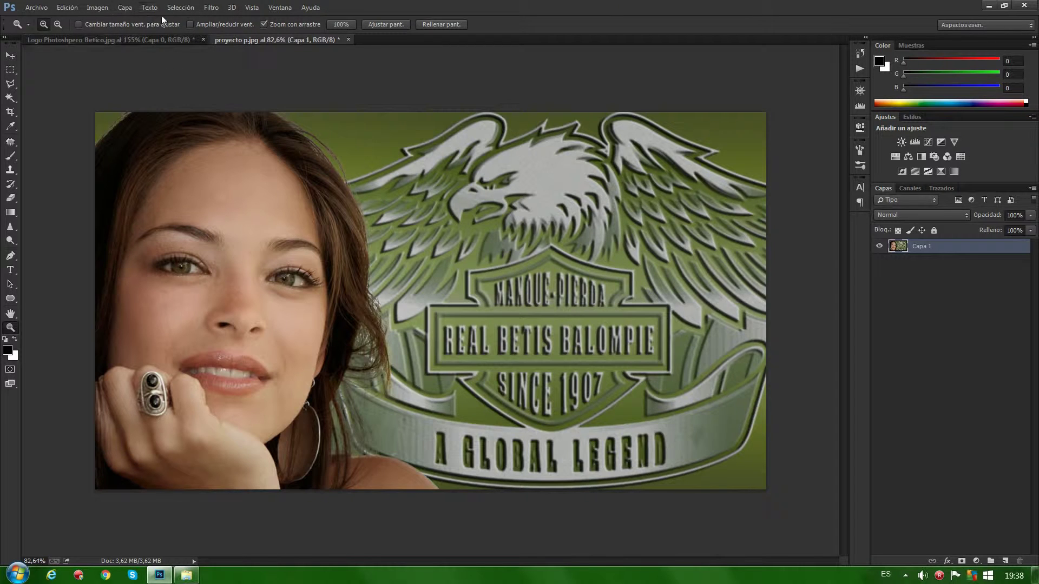
Step: Apply the basic Enfocar sharpen filter and bring up the blur/sharpen tool flyout
click(210, 8)
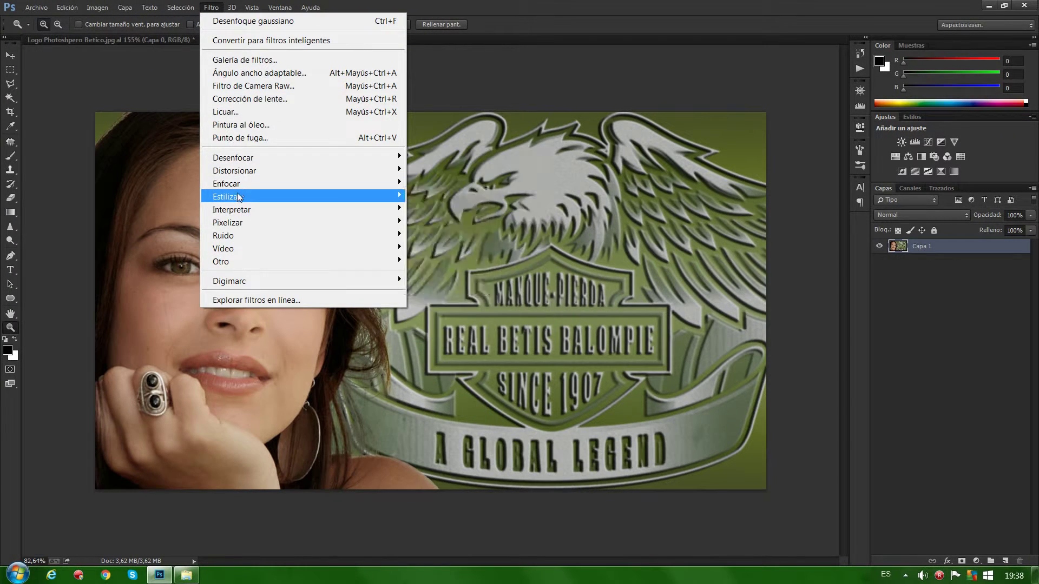
mouse_move(226, 183)
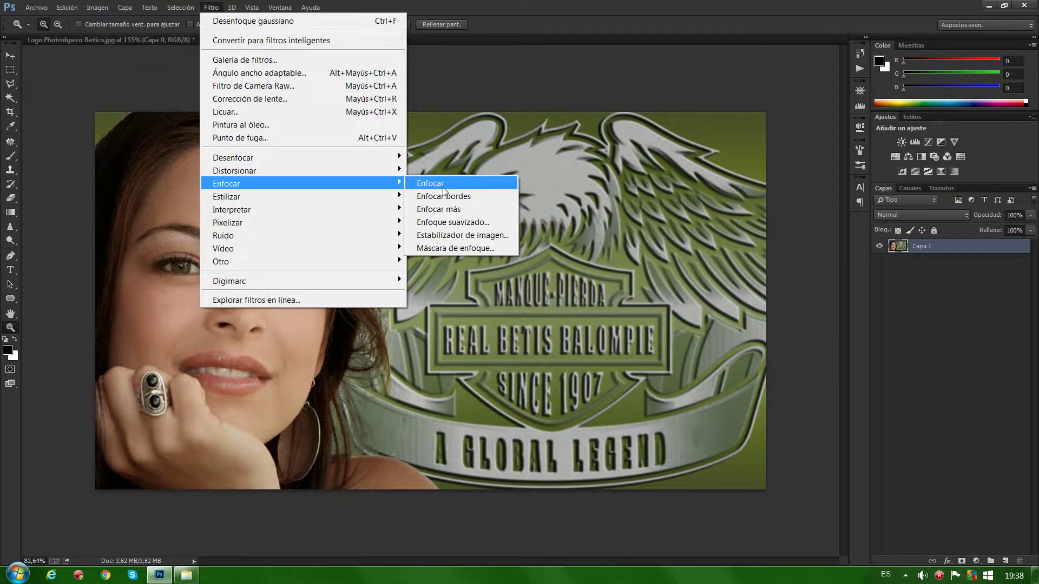
click(442, 187)
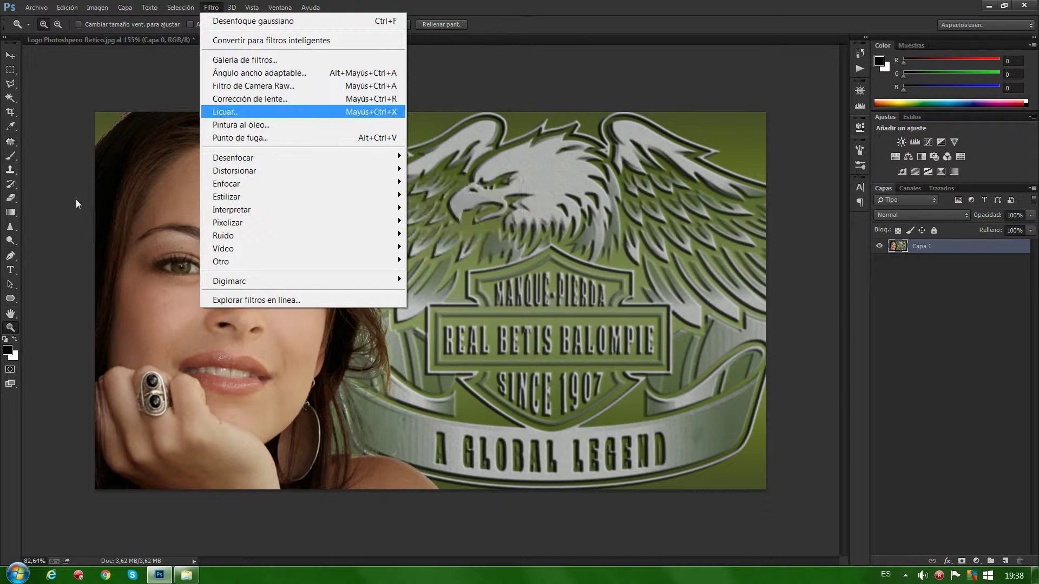
click(10, 230)
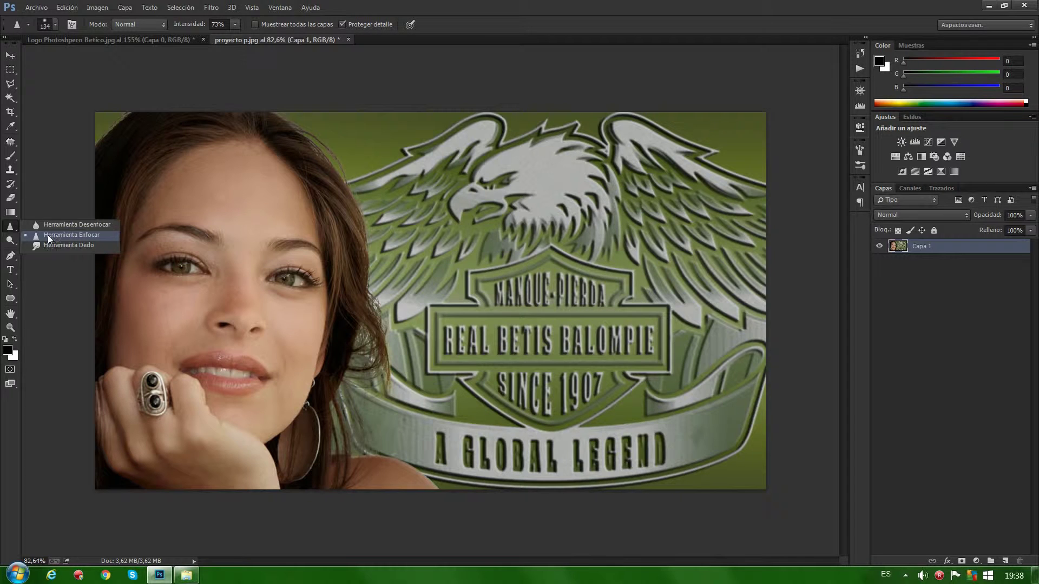
Step: Choose Herramienta Enfocar, the Sharpen tool, from the flyout
click(47, 234)
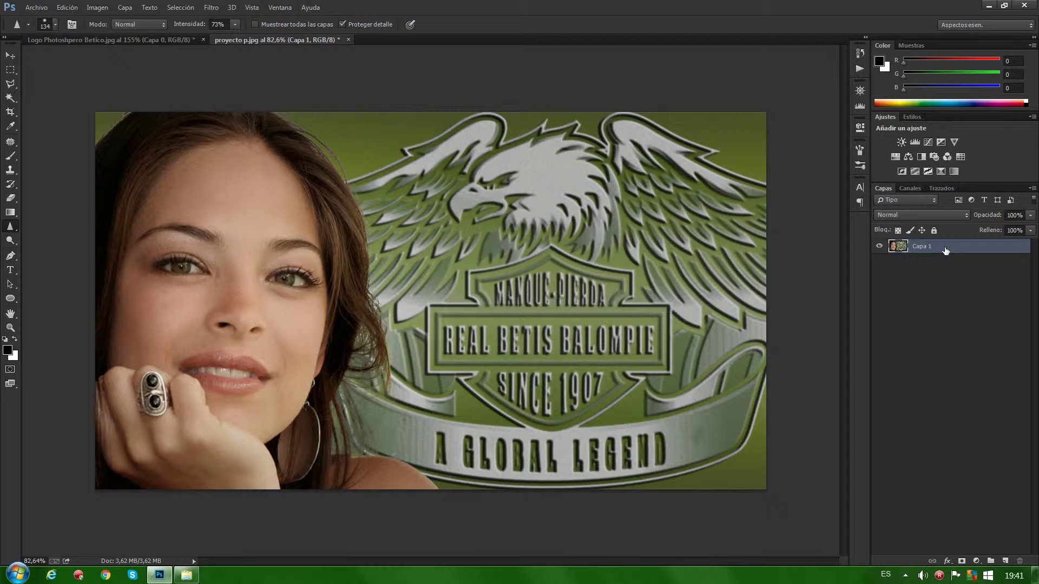
Step: Duplicate Capa 1 with Ctrl+J and rename the copy 'mascara de enfoque'
key(ctrl+j)
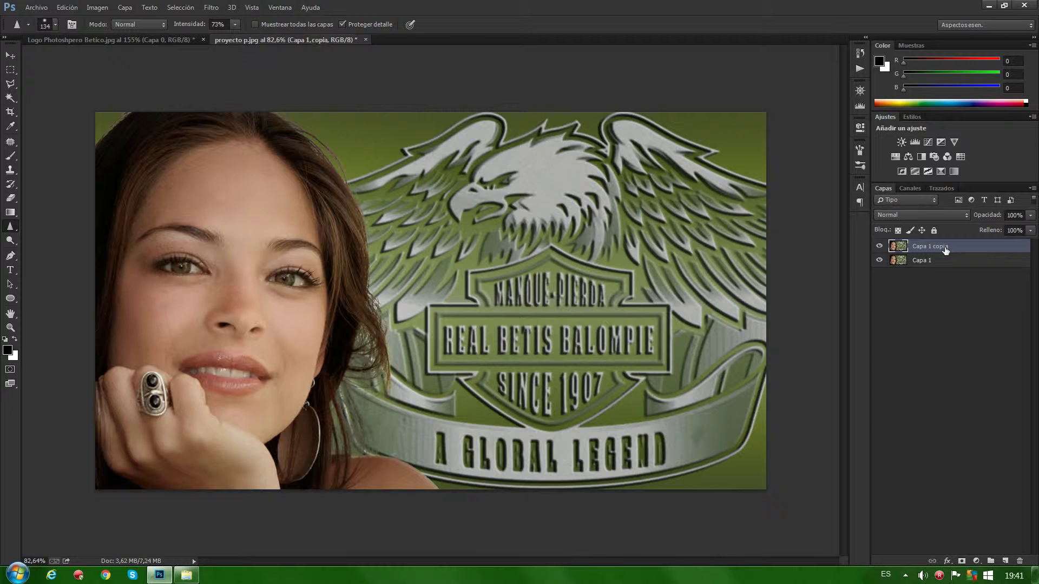
double_click(946, 248)
drag(953, 246, 906, 248)
text(mascara)
text( de enfoq)
text(ue)
key(Return)
Step: Open Máscara de enfoque, toggle its preview, and lower Cantidad to 1%
click(212, 7)
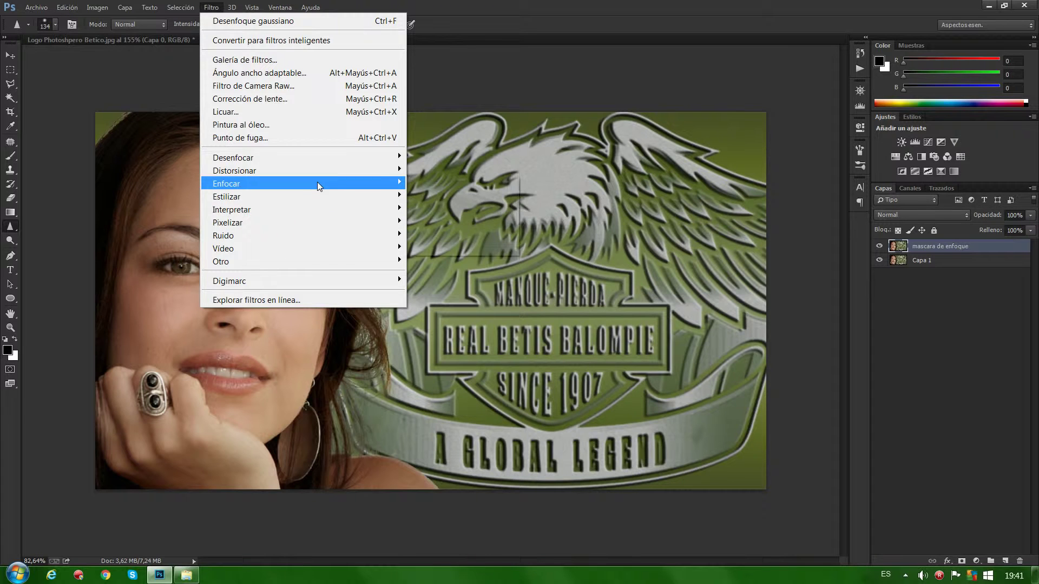
mouse_move(243, 184)
click(448, 249)
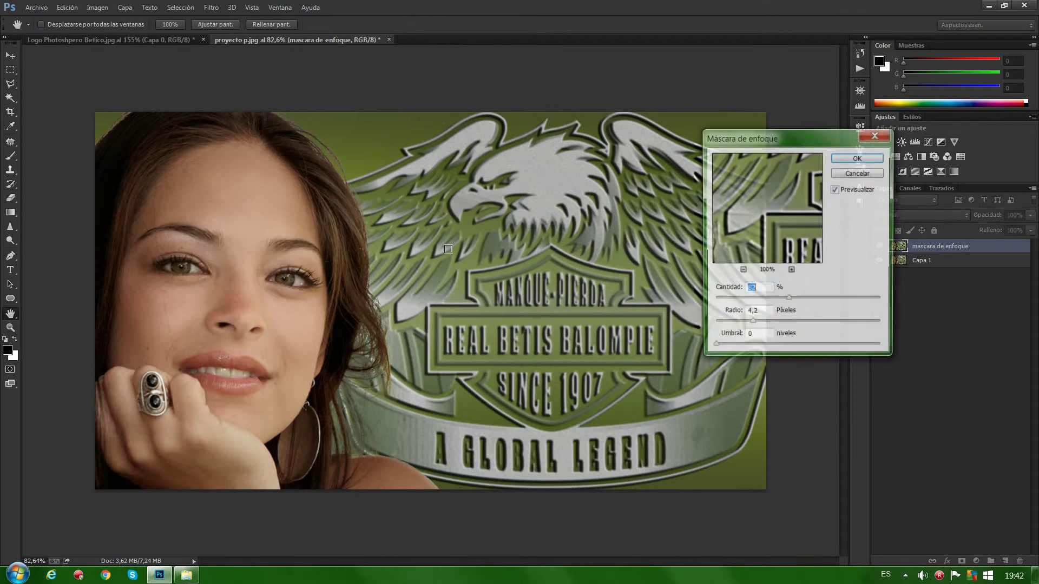
click(836, 191)
click(836, 190)
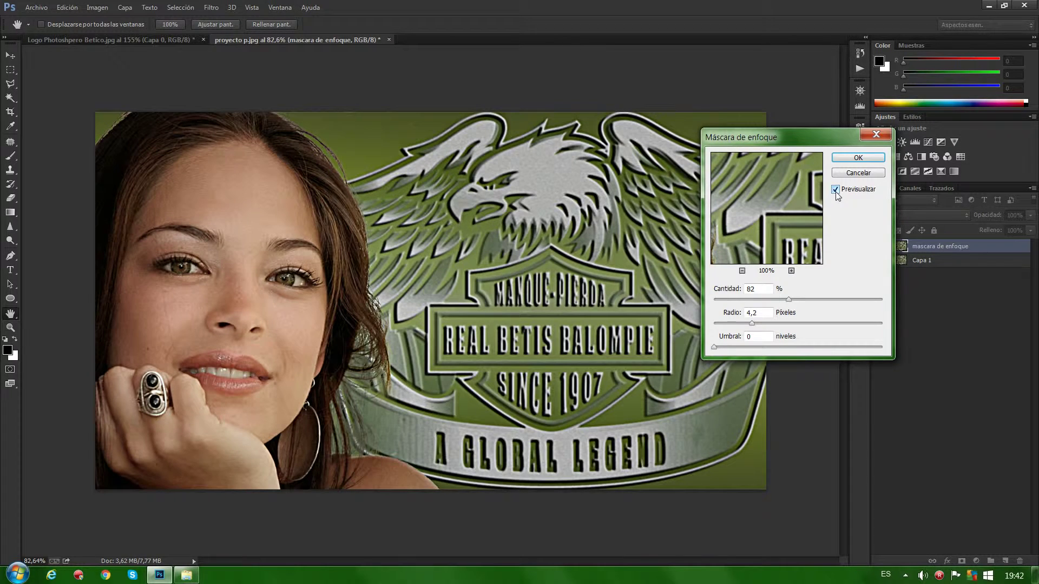
click(835, 189)
mouse_move(789, 299)
mouse_down()
mouse_move(714, 299)
mouse_move(715, 323)
mouse_up()
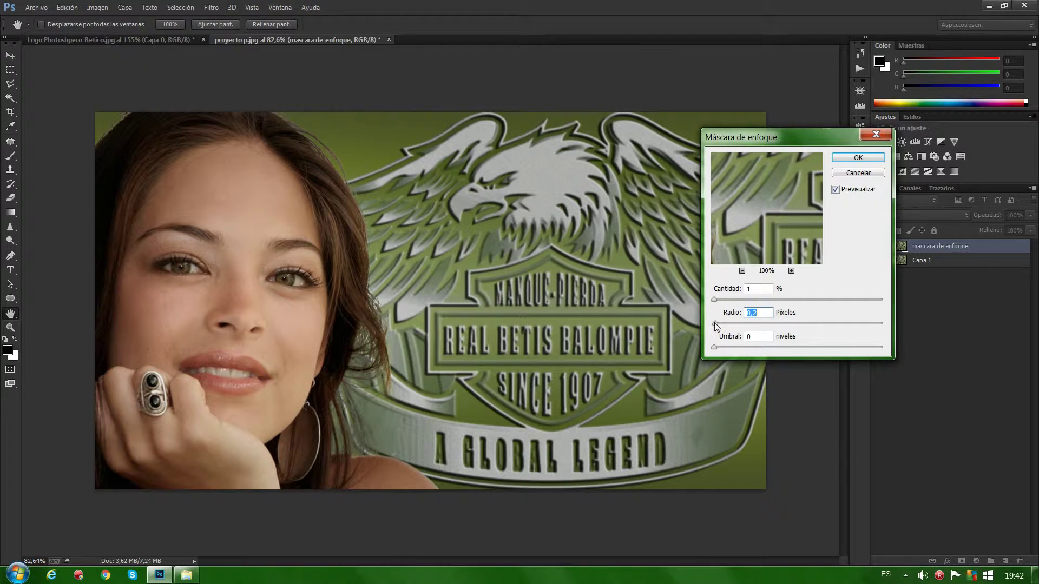
Step: Set Unsharp Mask to Cantidad 83% and Radio 6,2 px, comparing with preview toggled
mouse_move(715, 324)
mouse_down()
mouse_move(777, 300)
mouse_move(759, 299)
mouse_up()
click(745, 300)
drag(745, 299, 714, 300)
mouse_move(713, 322)
mouse_down()
mouse_move(750, 300)
mouse_move(785, 300)
mouse_move(750, 323)
mouse_move(806, 299)
mouse_move(754, 299)
mouse_move(784, 299)
mouse_up()
click(734, 312)
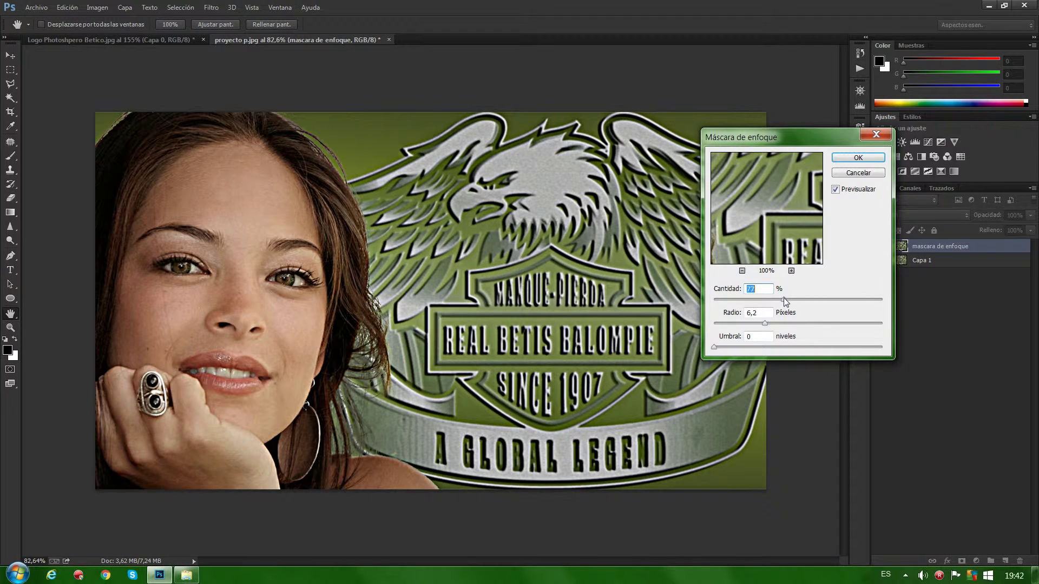
drag(783, 299, 789, 300)
click(835, 189)
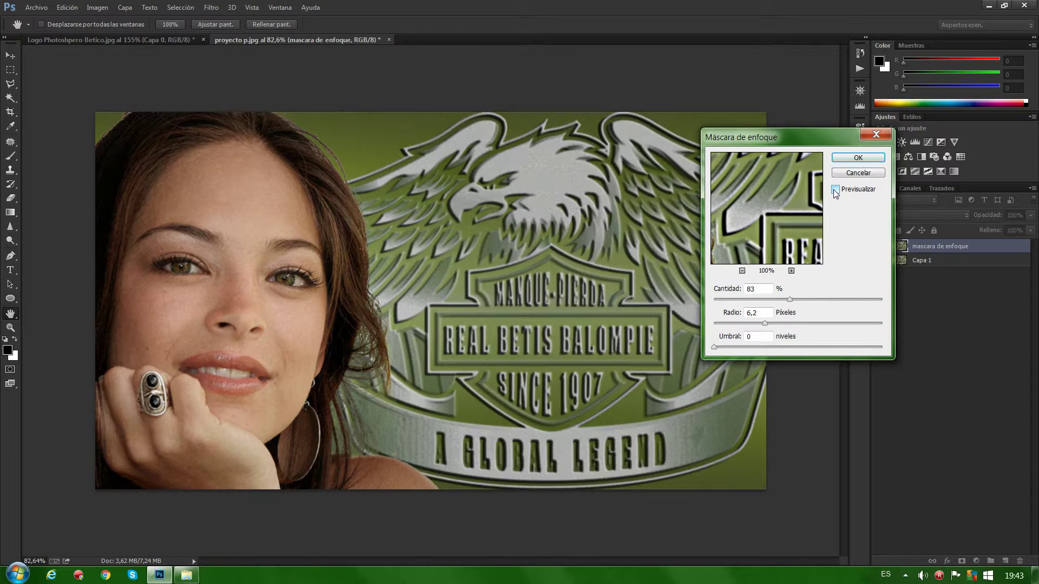
click(835, 190)
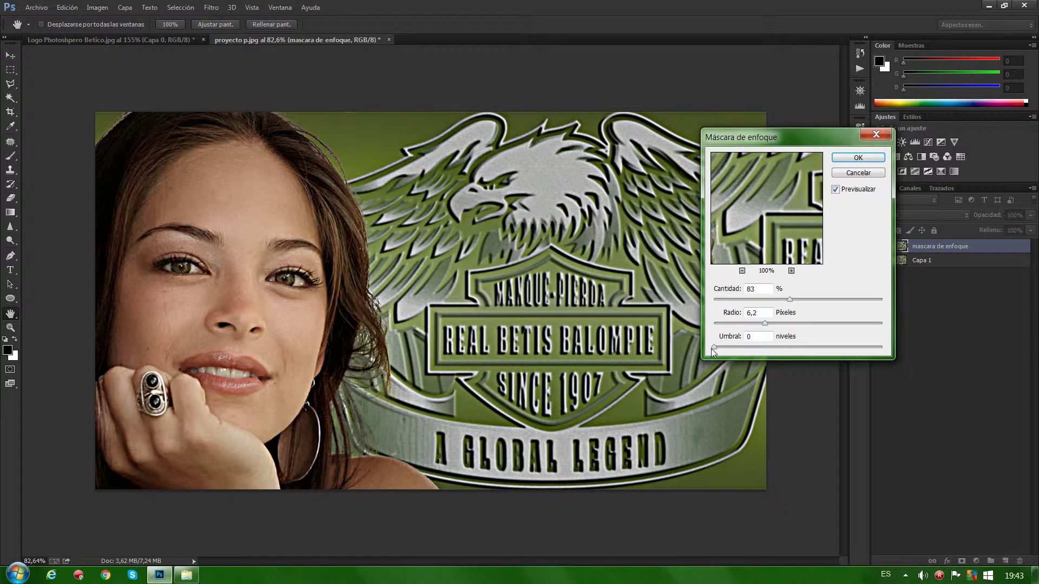
Step: Try Umbral values, reset it near 0, then set Cantidad 124% and Radio 7,0 px
drag(713, 348, 727, 348)
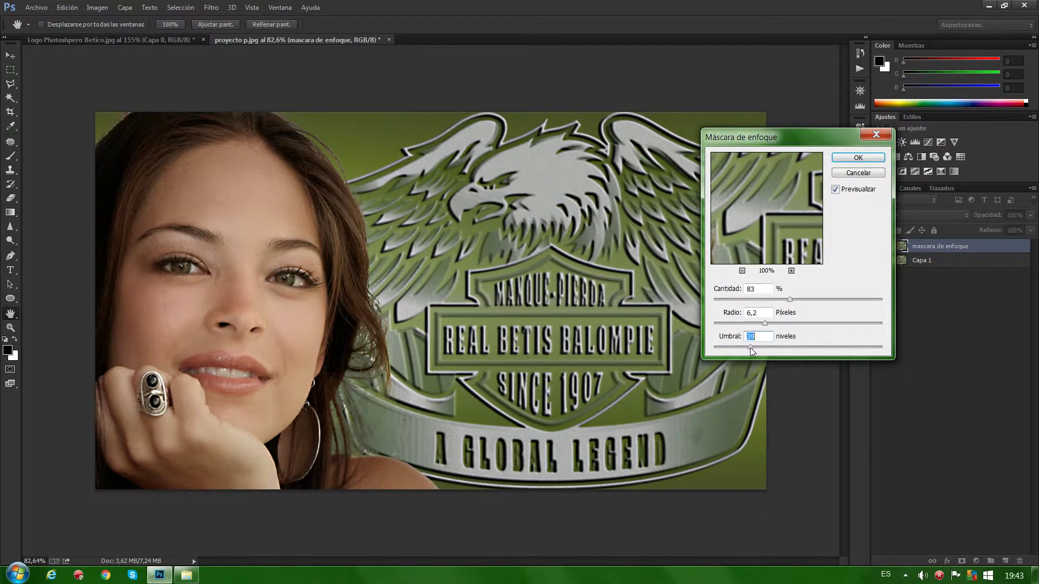
drag(751, 347, 764, 347)
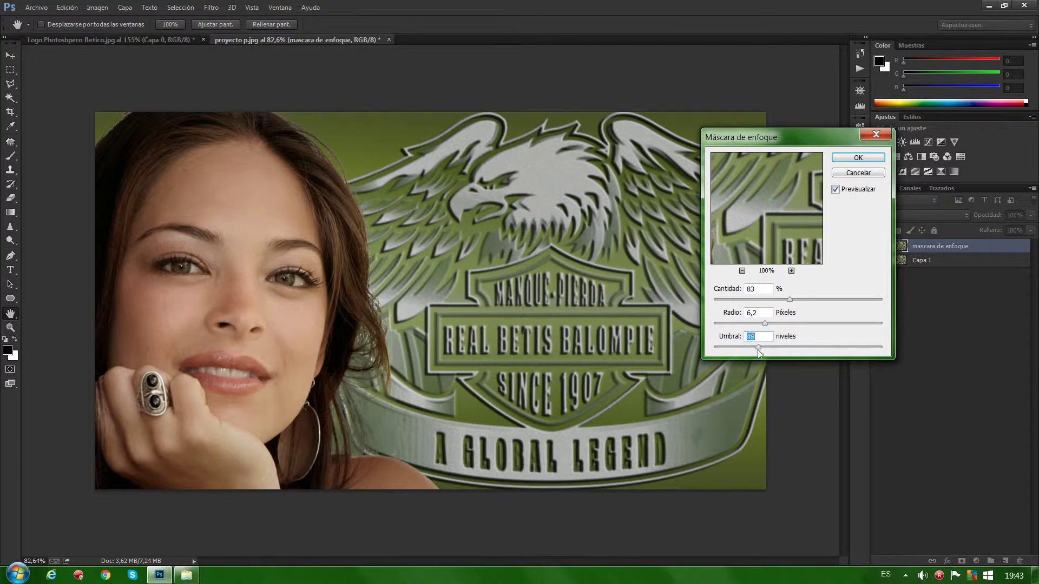
drag(781, 348, 711, 351)
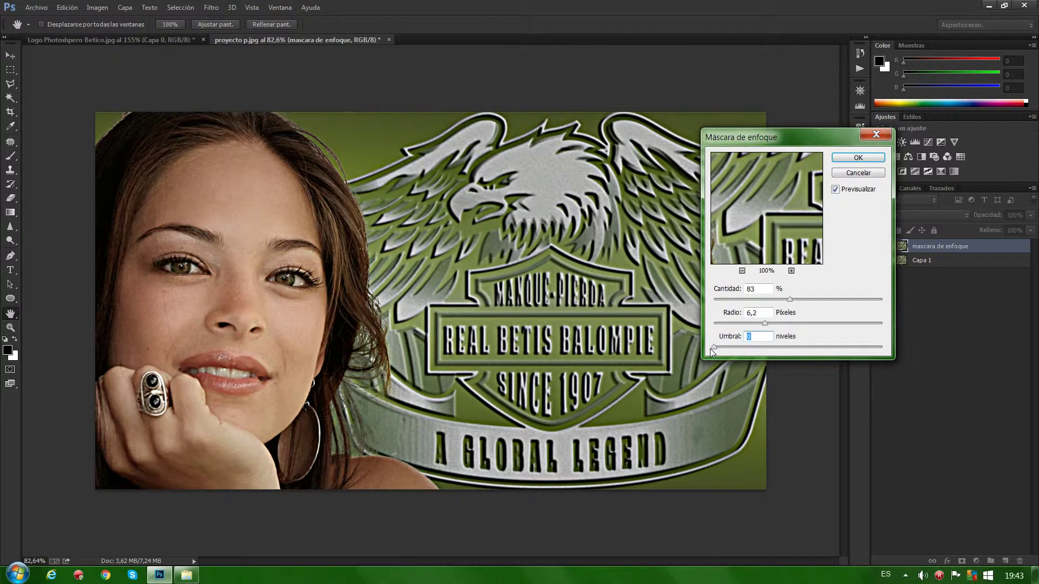
click(789, 299)
drag(802, 300, 816, 300)
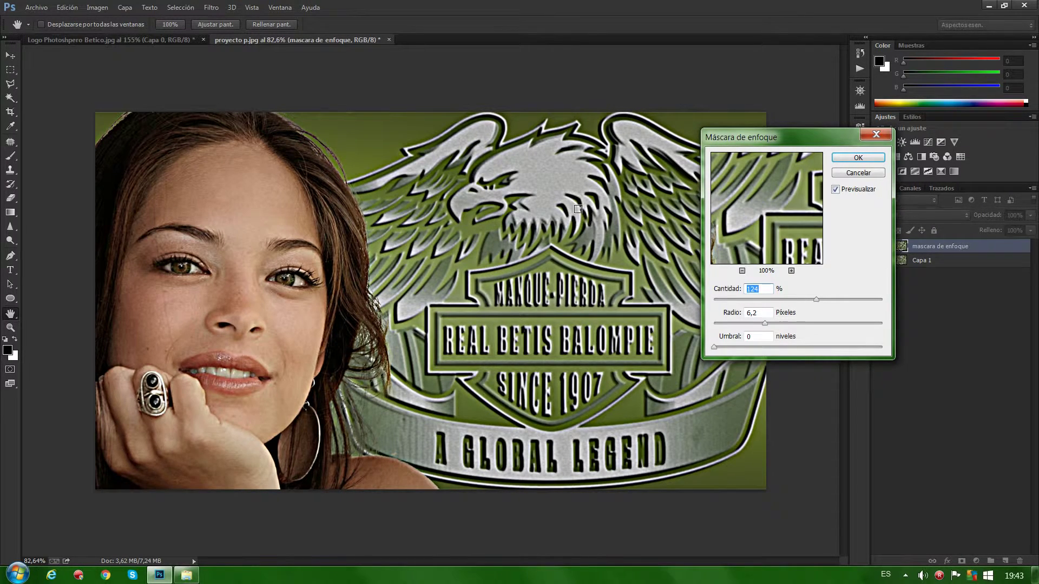
drag(764, 324, 771, 323)
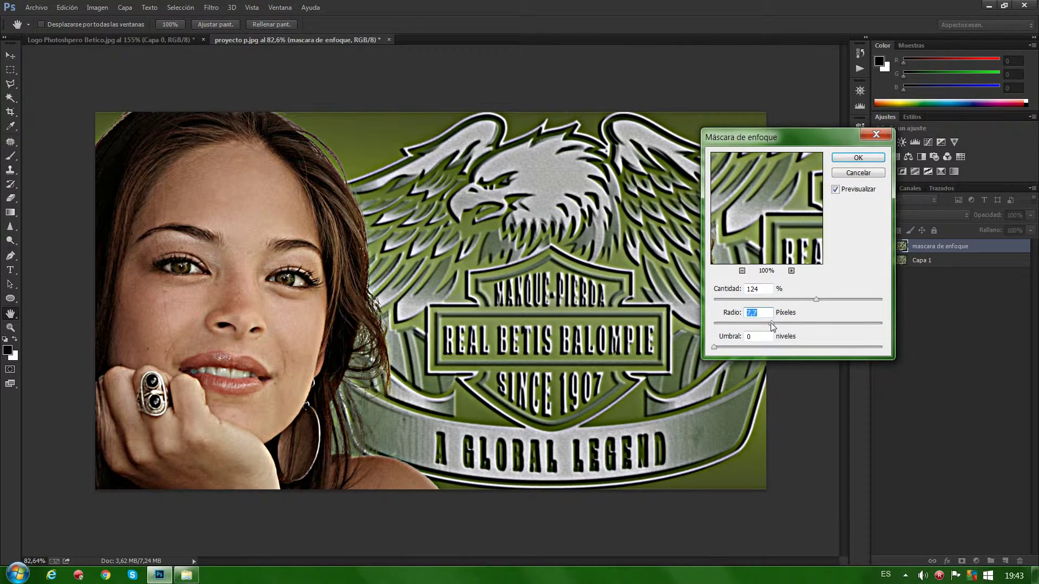
Step: Compare preview on and off, then add a black mask hiding the sharpening layer
click(836, 190)
click(837, 192)
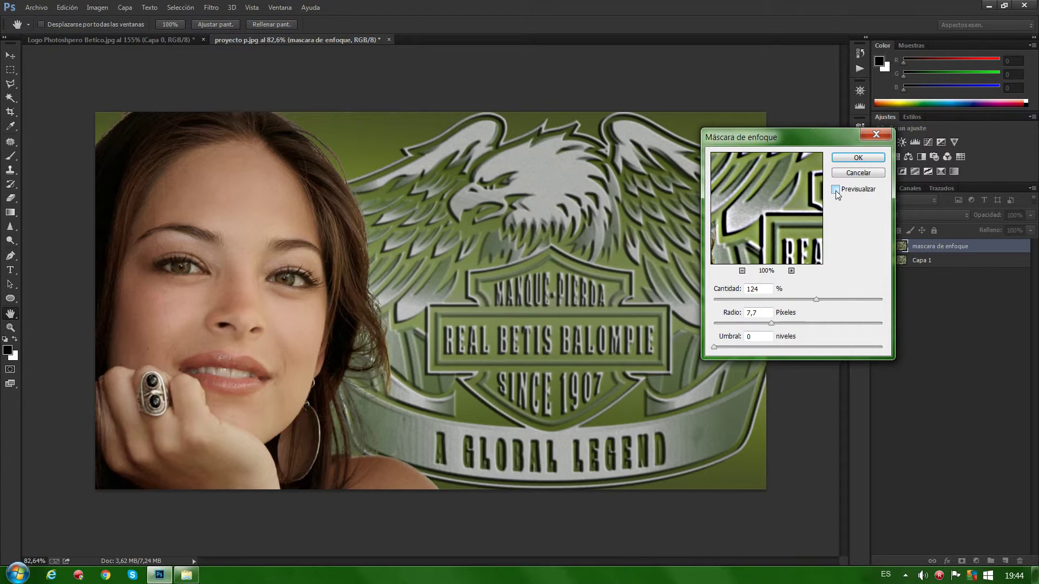
click(836, 190)
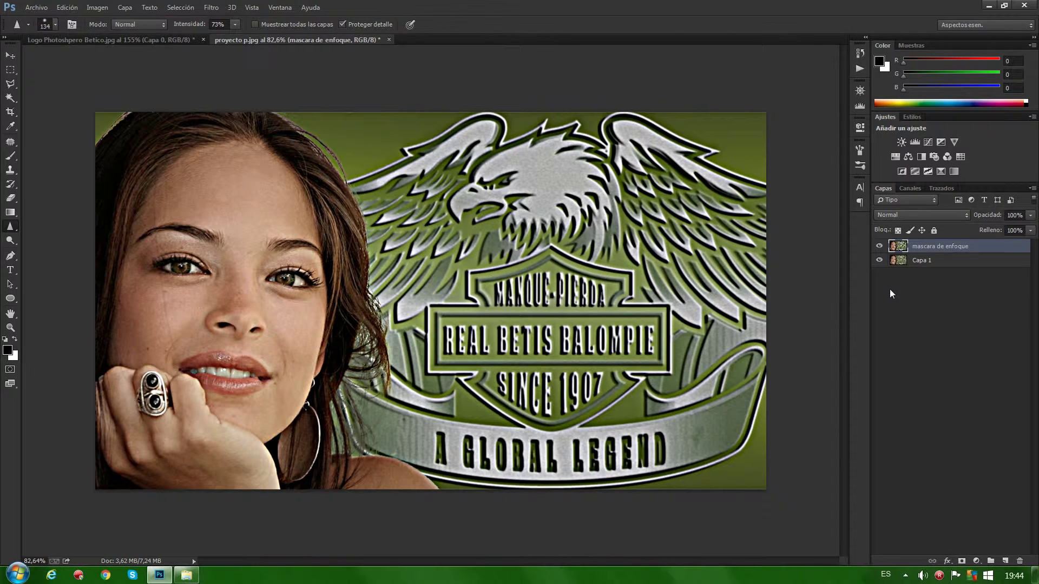
alt+click(962, 562)
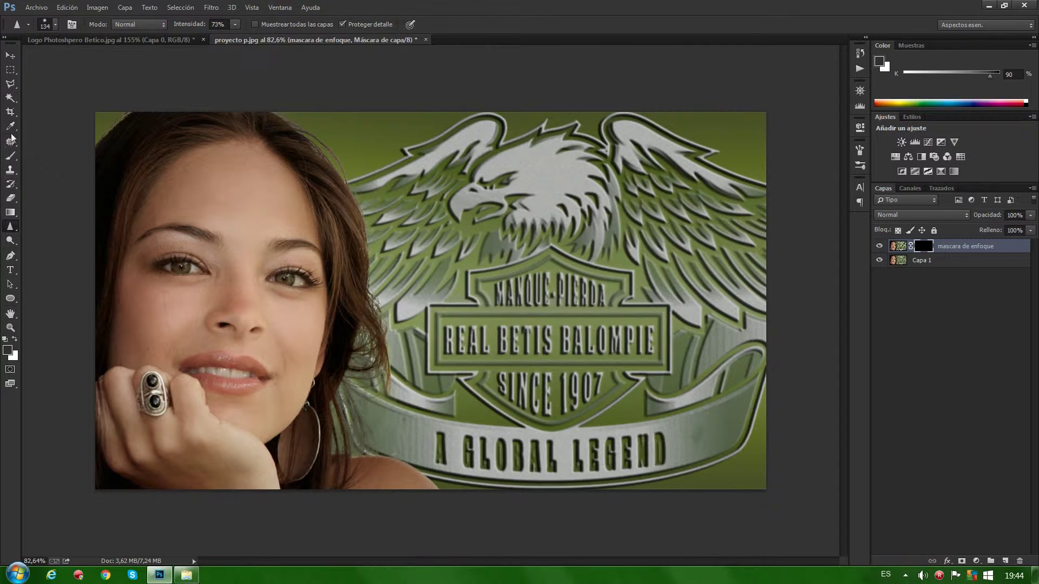
Step: Set up the Brush with white, 53 px size and about 42% hardness
click(10, 156)
click(4, 339)
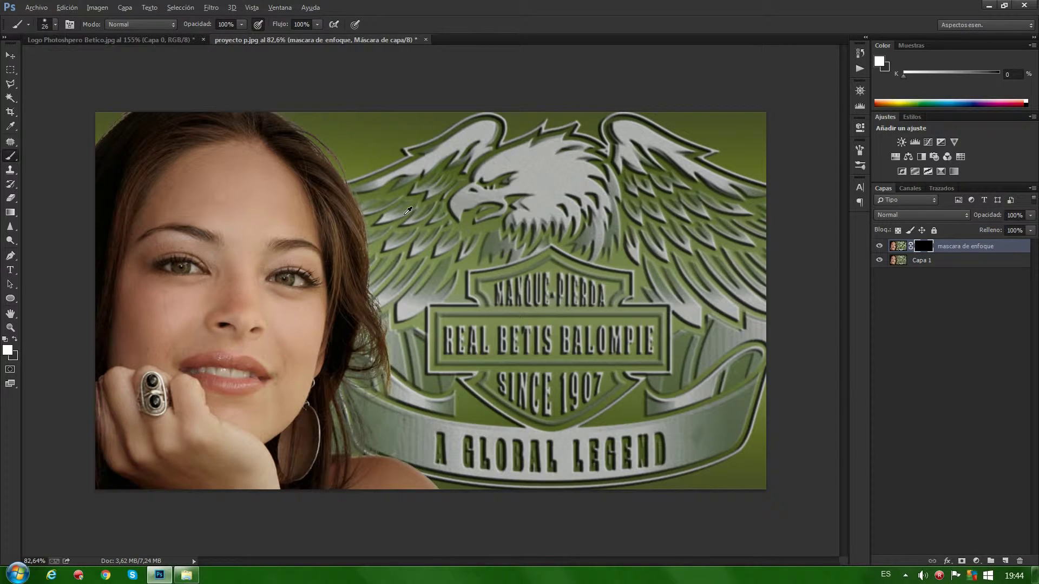
key(alt)
alt+right_click(270, 216)
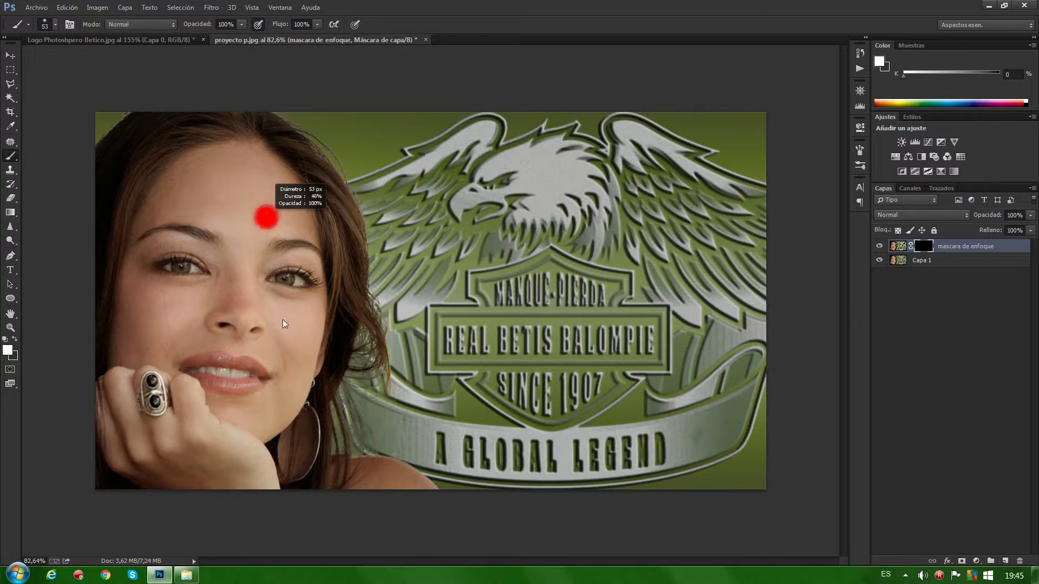
mouse_move(261, 138)
mouse_down()
mouse_move(279, 170)
mouse_move(279, 139)
mouse_up()
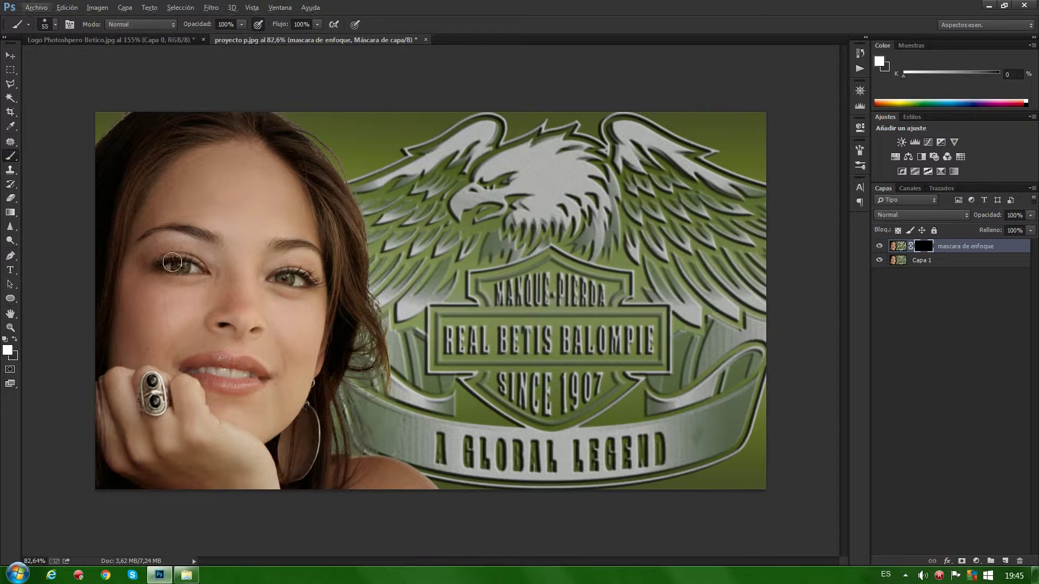
Step: Paint the mask to reveal sharpening on both eyes, eyebrows, upper lip and ring stones
drag(172, 263, 173, 265)
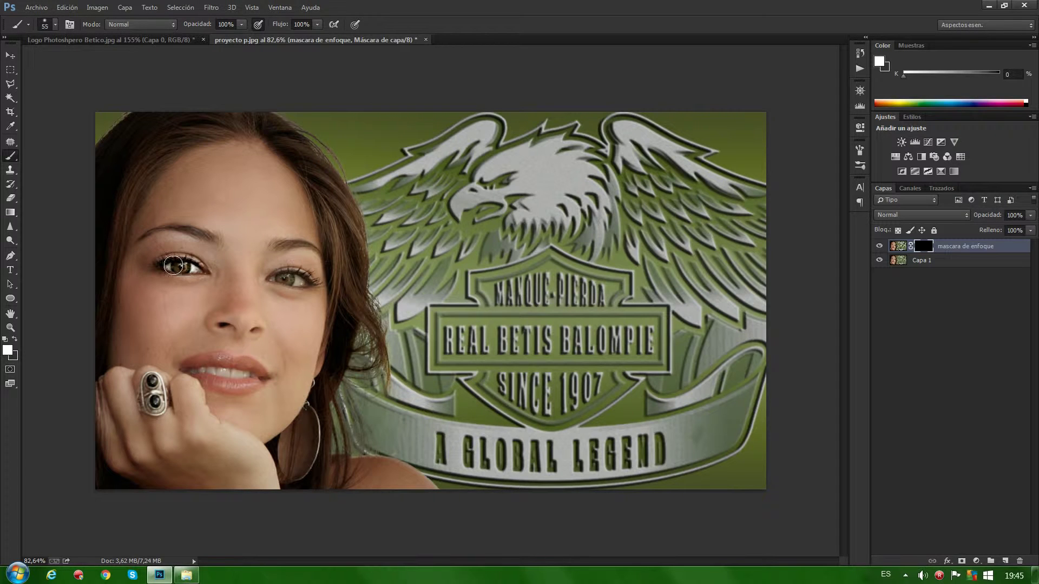
drag(273, 277, 306, 277)
drag(271, 244, 322, 248)
drag(219, 237, 141, 236)
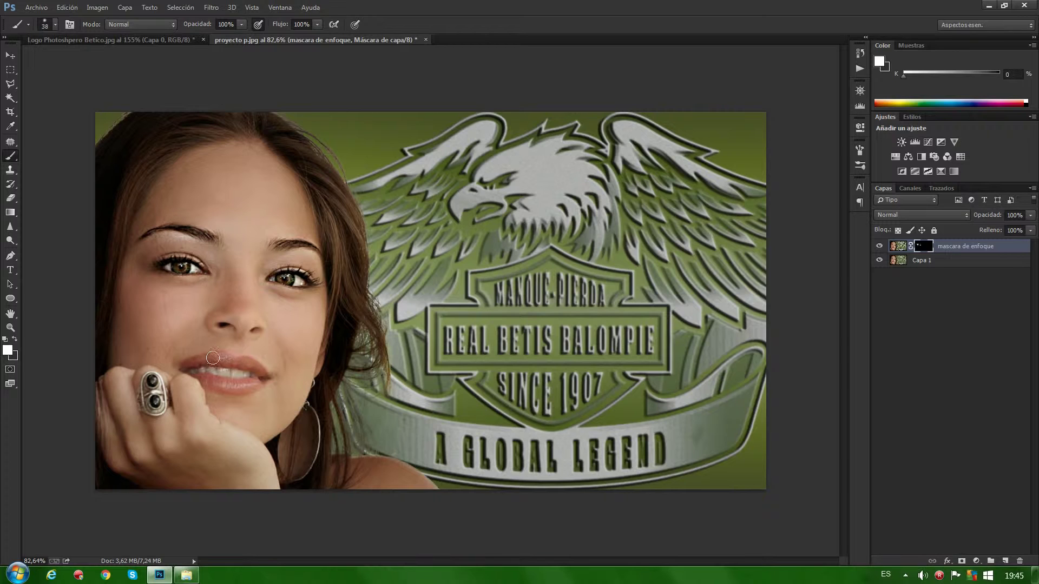
mouse_move(213, 358)
mouse_down()
mouse_move(255, 387)
mouse_move(203, 384)
mouse_move(238, 390)
mouse_move(242, 402)
mouse_up()
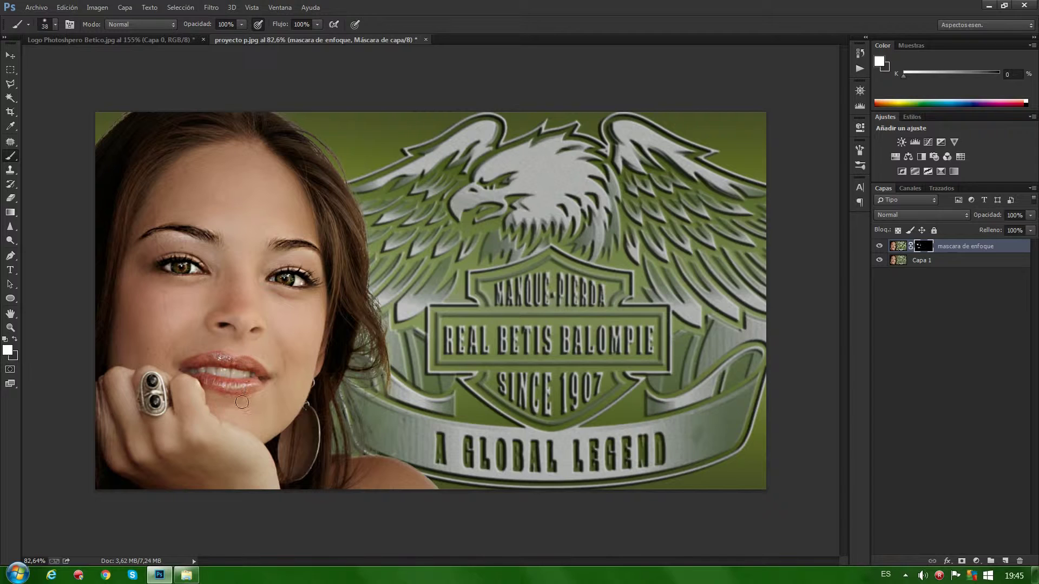
mouse_move(155, 394)
mouse_down()
mouse_move(148, 382)
mouse_move(154, 402)
mouse_up()
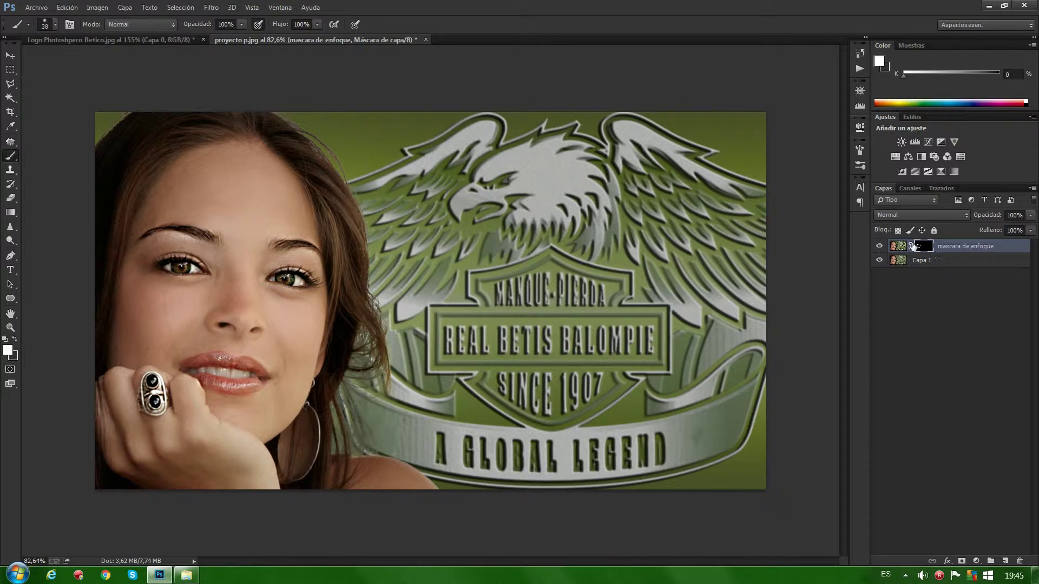
Step: Toggle the mascara de enfoque layer's visibility to compare the sharpening
click(879, 247)
click(879, 248)
click(879, 248)
click(880, 248)
Step: Brush more sharpening onto the right eye and lips, then hide the layer
mouse_move(286, 279)
mouse_down()
mouse_move(313, 245)
mouse_move(146, 233)
mouse_move(174, 226)
mouse_up()
mouse_move(258, 405)
mouse_down()
mouse_move(214, 384)
mouse_move(267, 373)
mouse_move(200, 368)
mouse_up()
click(879, 247)
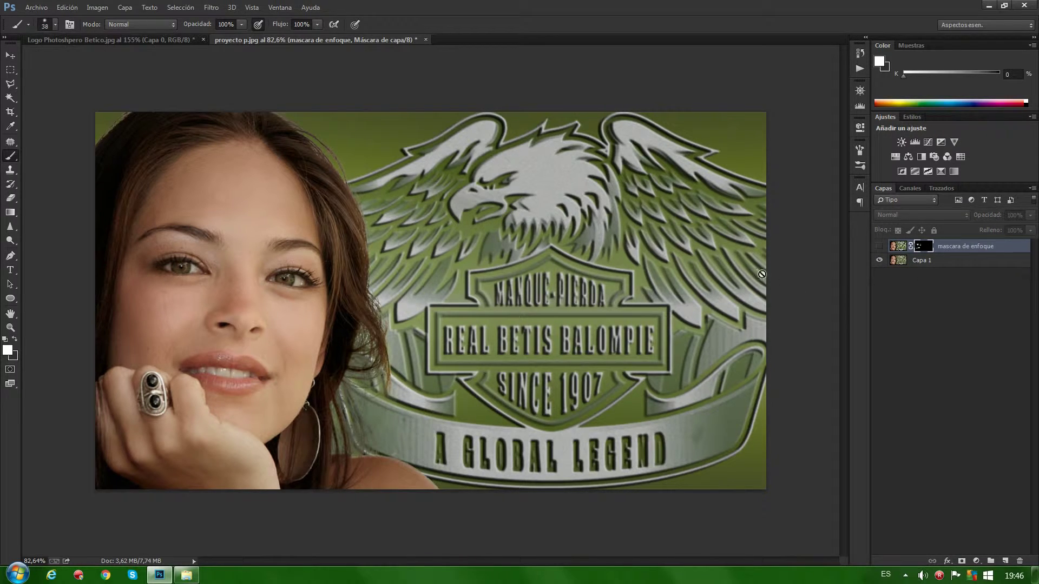
Step: Duplicate Capa 1 and rename the copy 'paso alto'
click(896, 263)
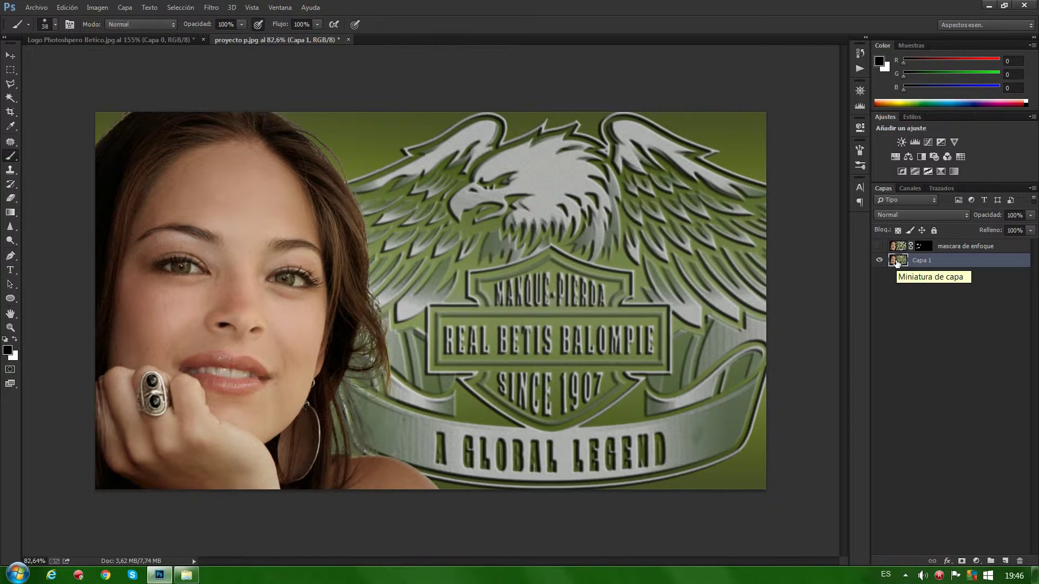
key(ctrl+j)
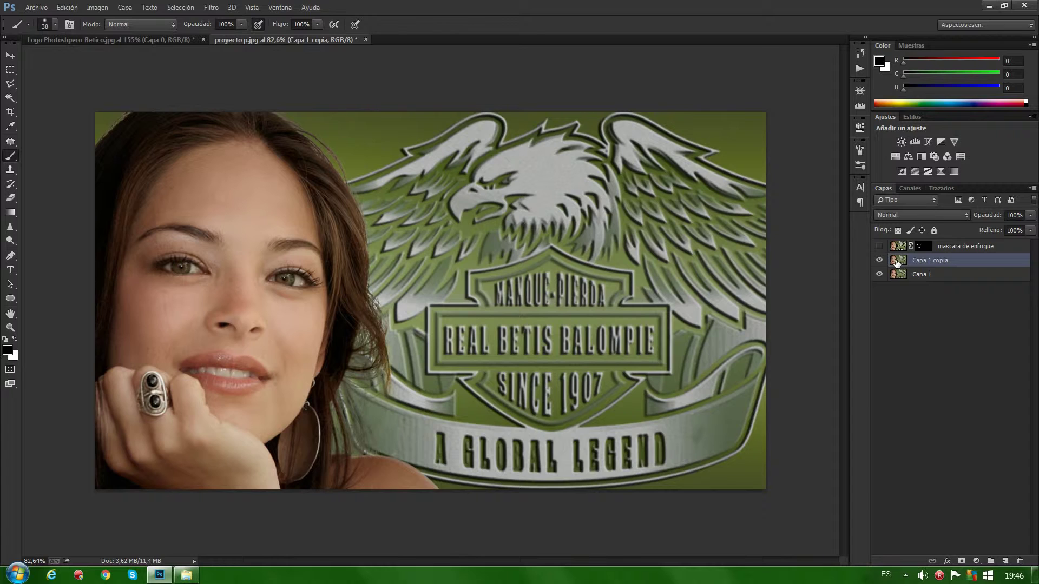
double_click(930, 260)
text(paso)
text( alto)
click(902, 261)
Step: Apply the Paso alto (High Pass) filter with a 6-pixel radius
click(211, 8)
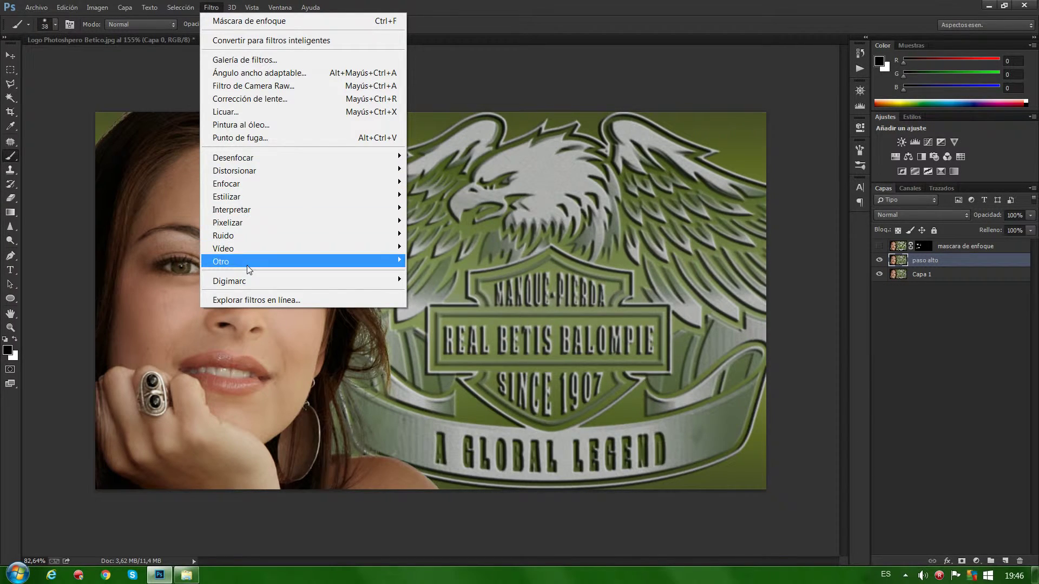
mouse_move(221, 262)
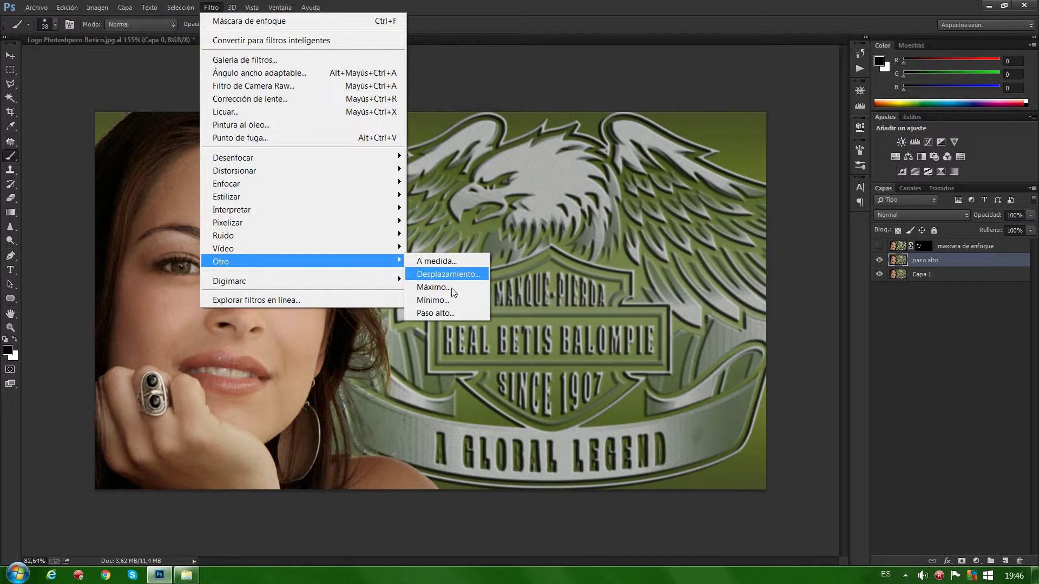
click(448, 315)
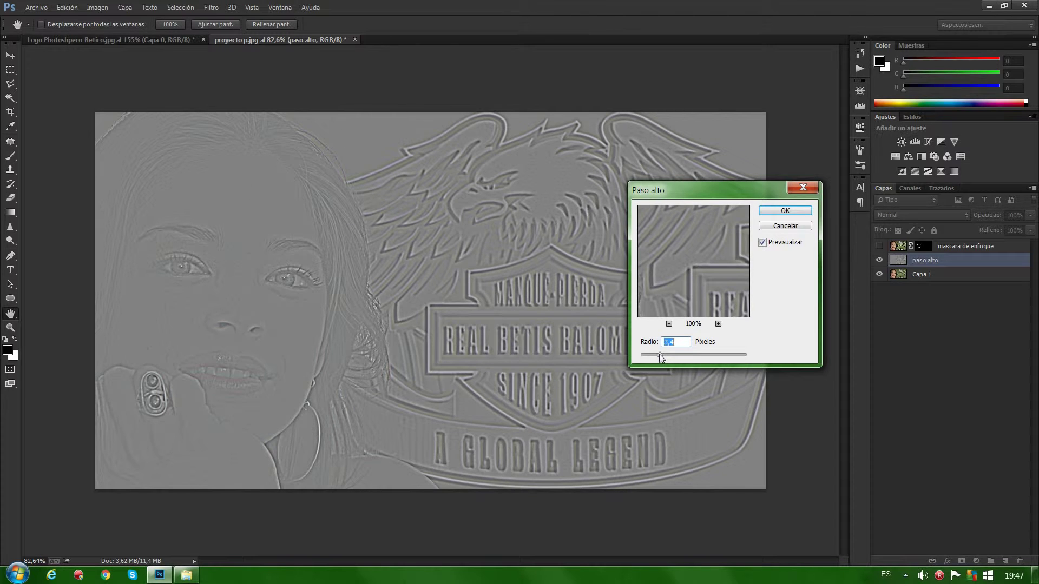
drag(676, 355, 669, 356)
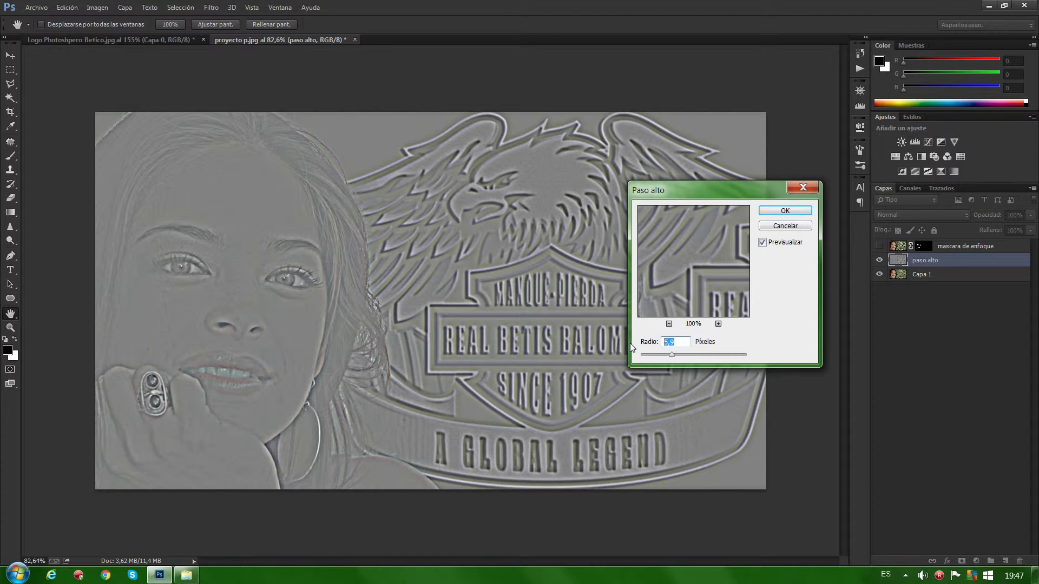
text(6)
click(784, 211)
key(b)
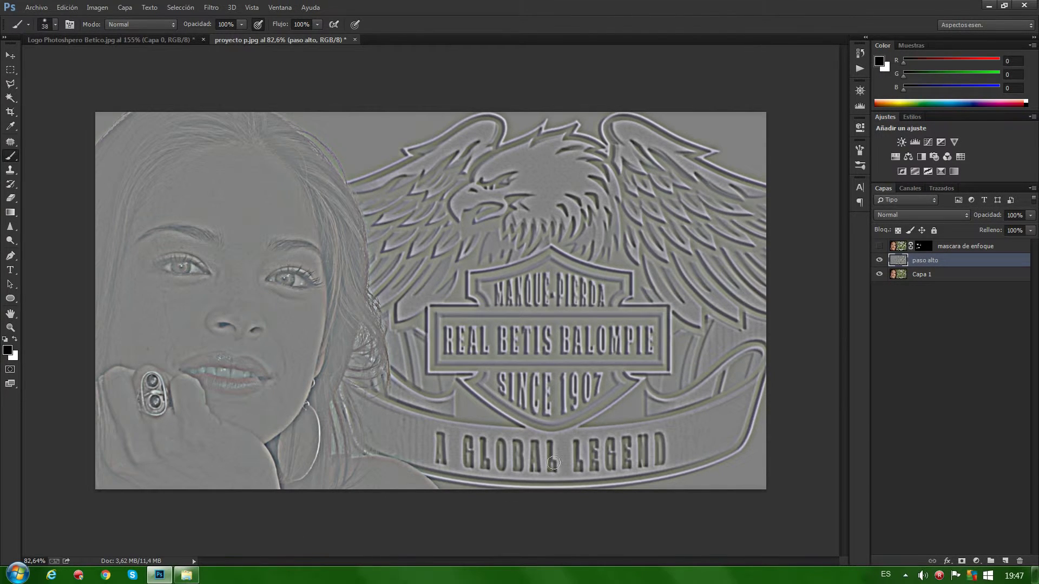
Step: Desaturate the paso alto layer and soften it with a 1,0-pixel Gaussian blur
click(103, 7)
mouse_move(109, 40)
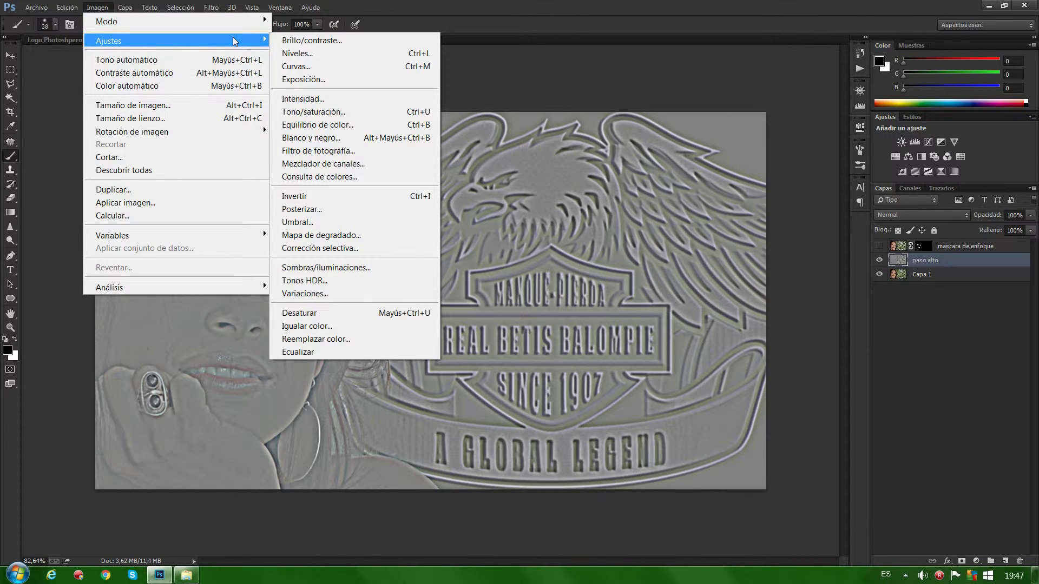
click(322, 313)
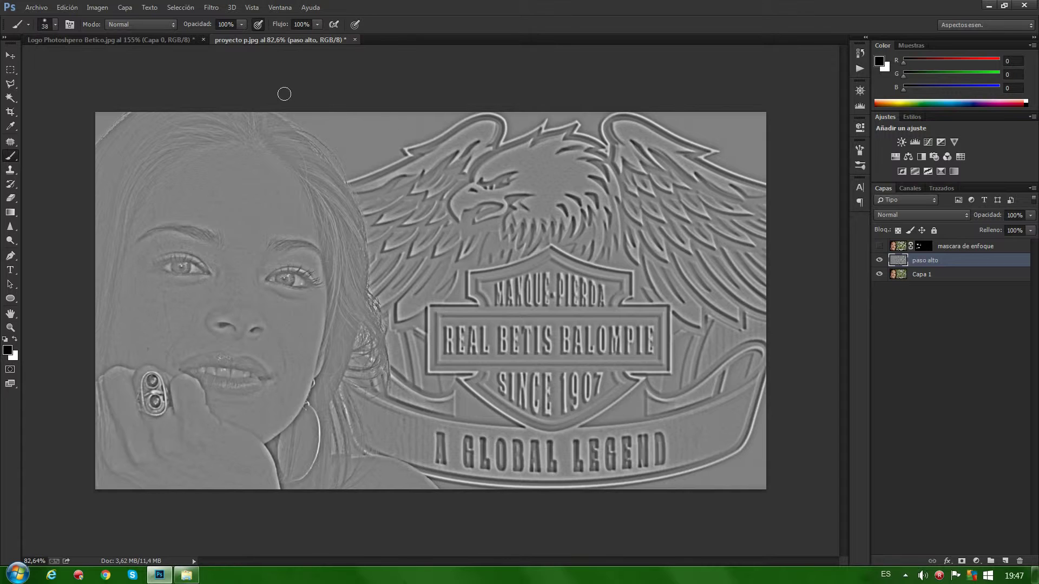
click(211, 7)
mouse_move(232, 158)
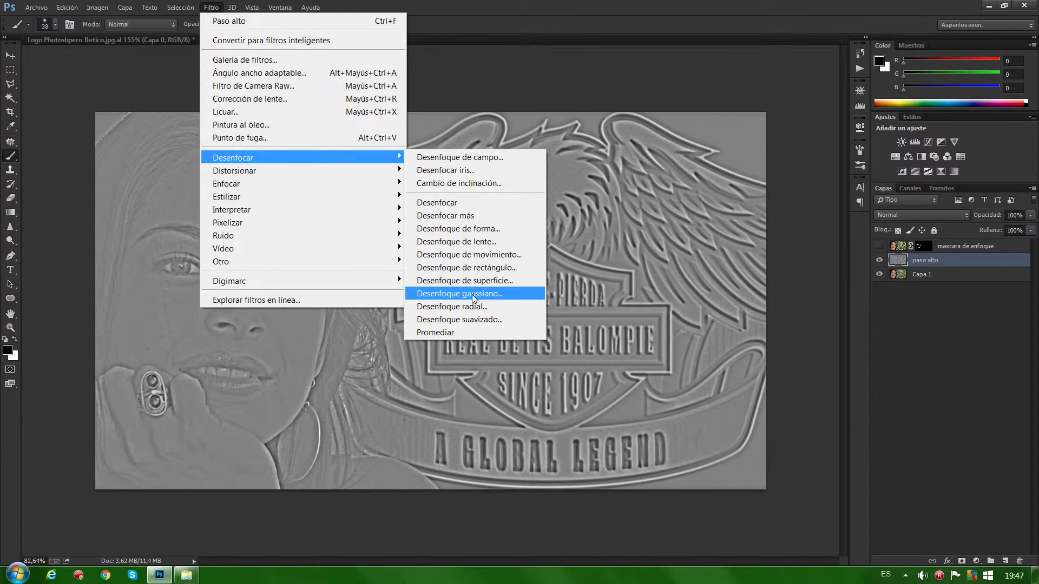
click(472, 294)
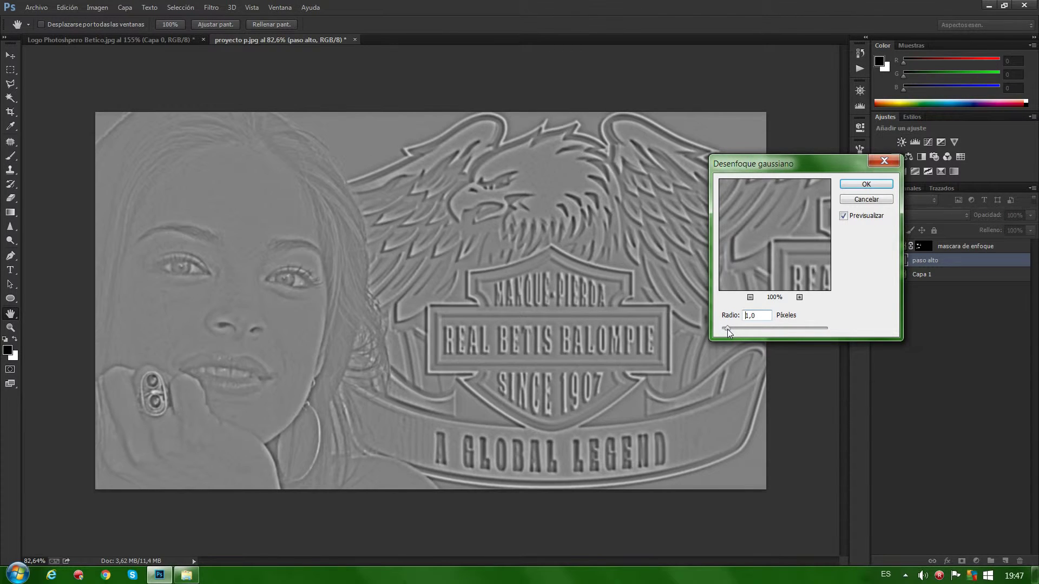
click(727, 329)
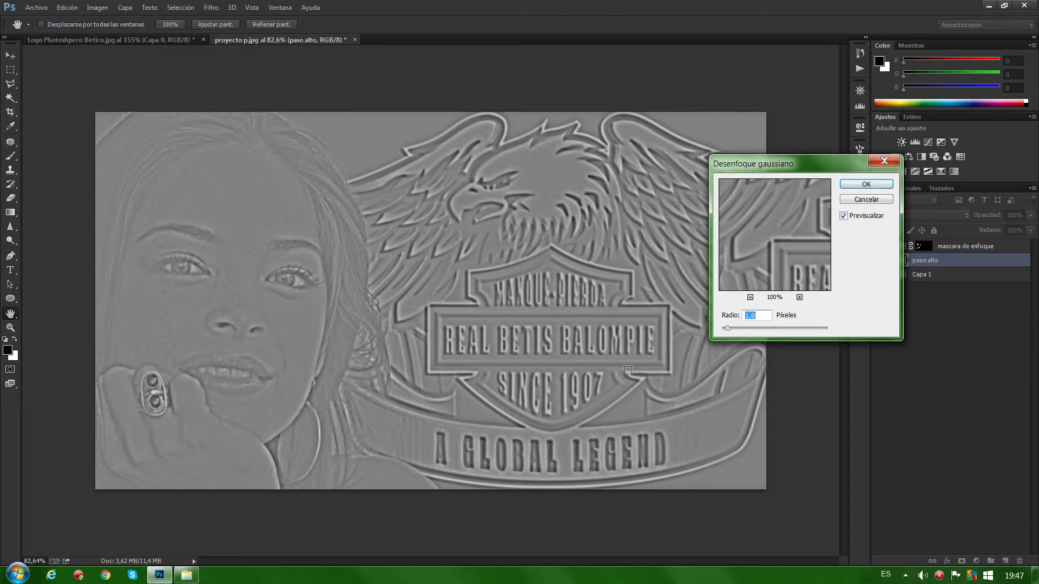
click(861, 185)
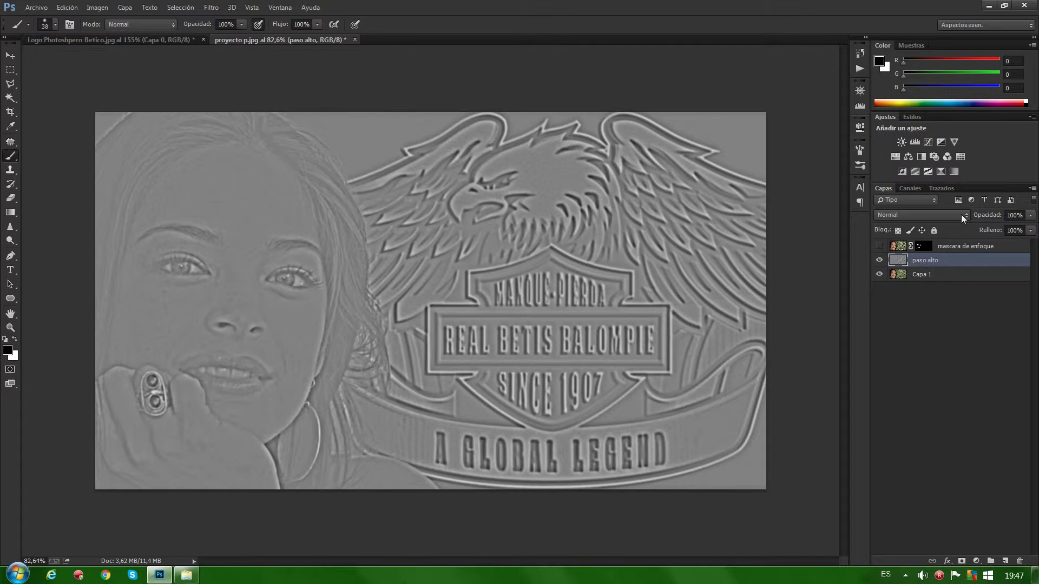
Step: Set paso alto to Superponer blend mode, toggling its visibility to compare before and after
click(918, 216)
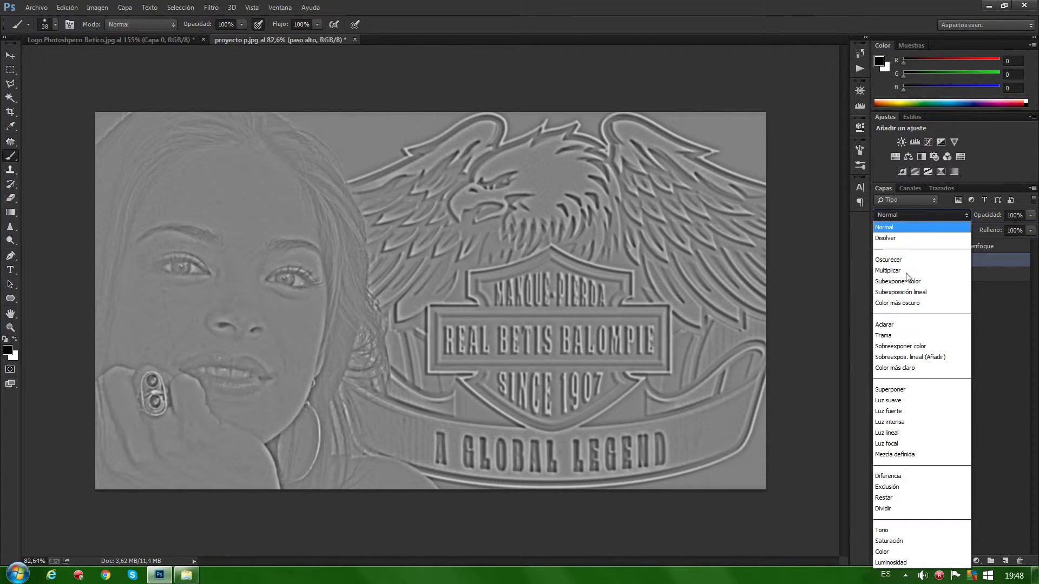
click(888, 389)
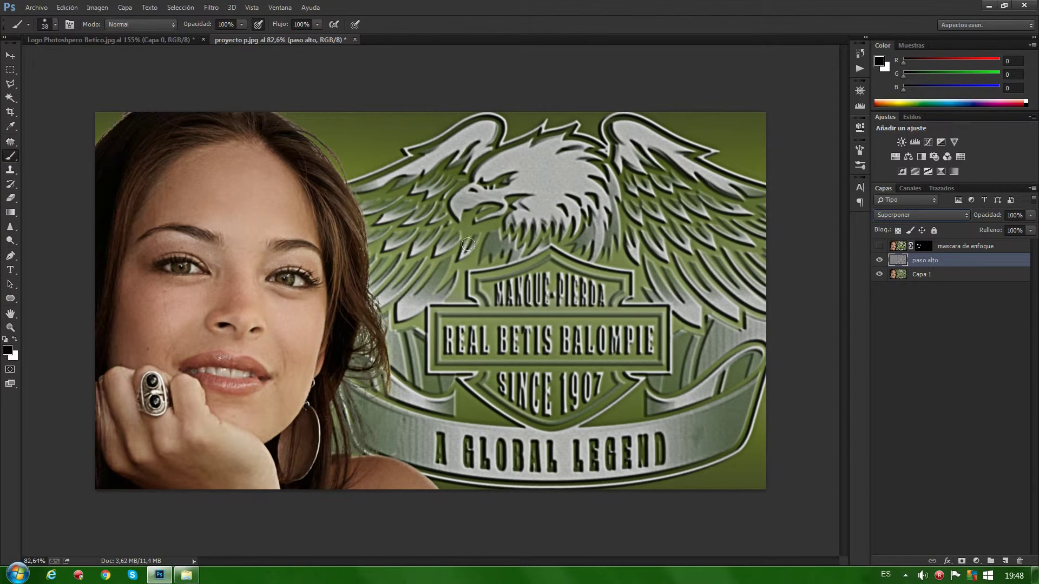
click(879, 262)
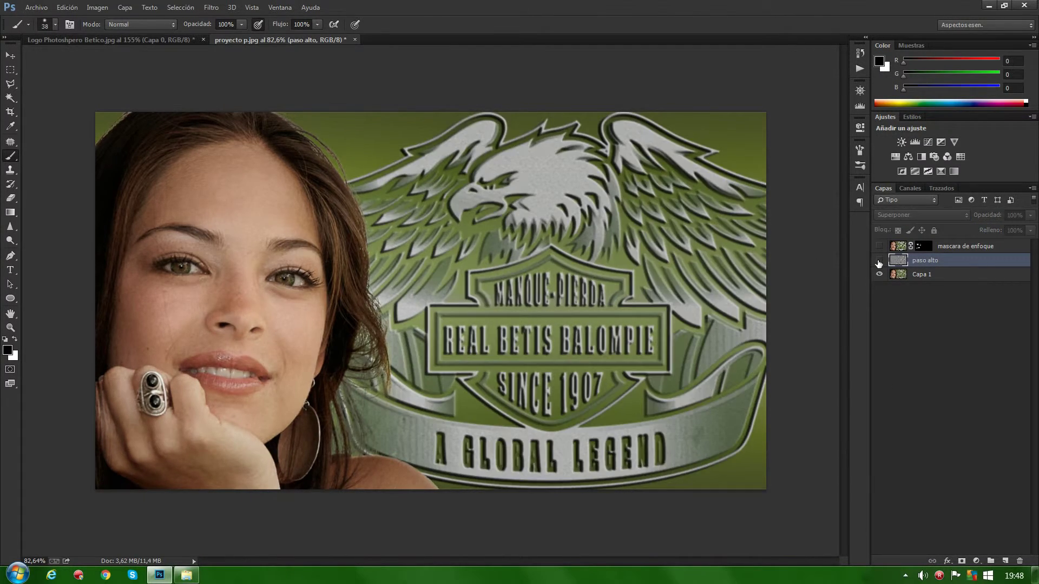
click(878, 261)
click(879, 262)
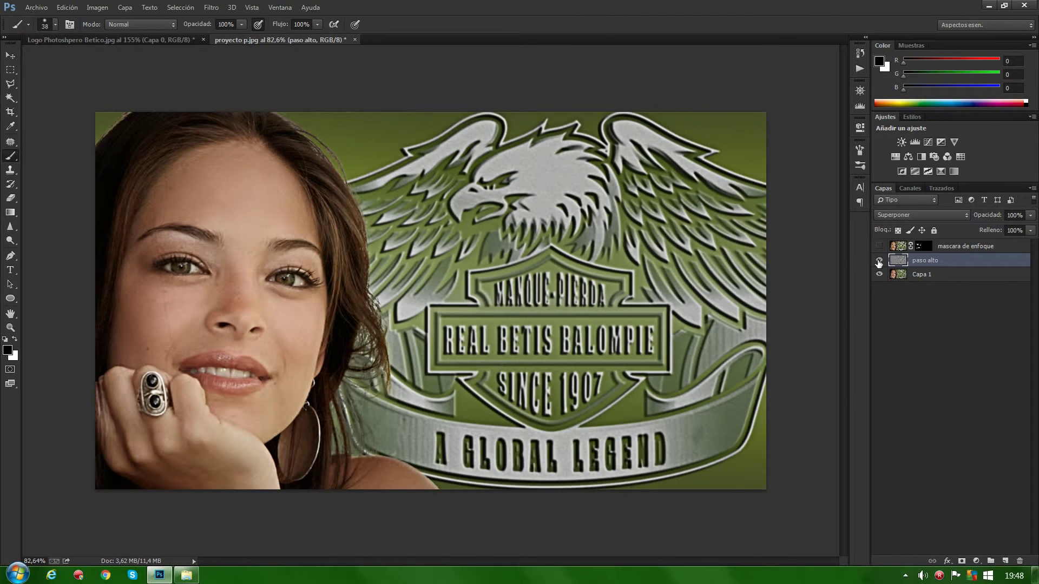
click(879, 262)
click(878, 262)
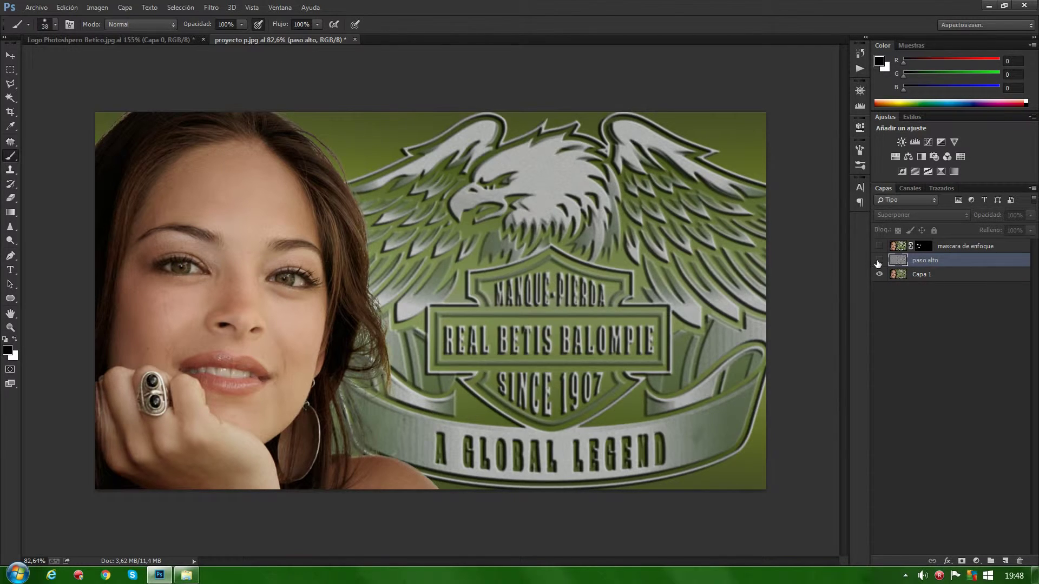
click(879, 260)
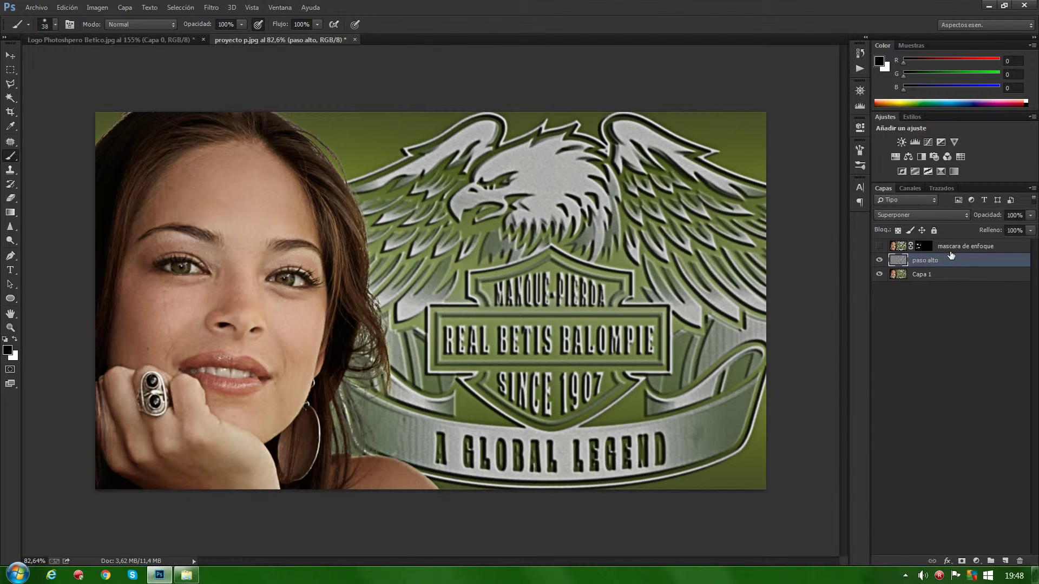
Step: Add a black mask to paso alto and paint white over eye, lips, nose and ring
alt+click(961, 561)
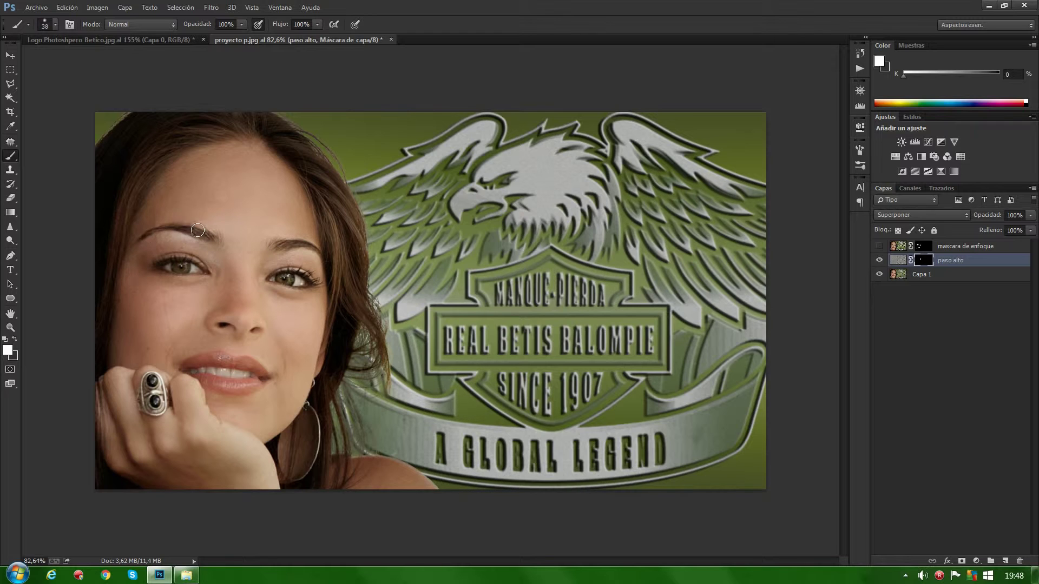
drag(171, 264, 163, 265)
drag(211, 360, 251, 345)
drag(252, 327, 229, 327)
drag(154, 380, 157, 403)
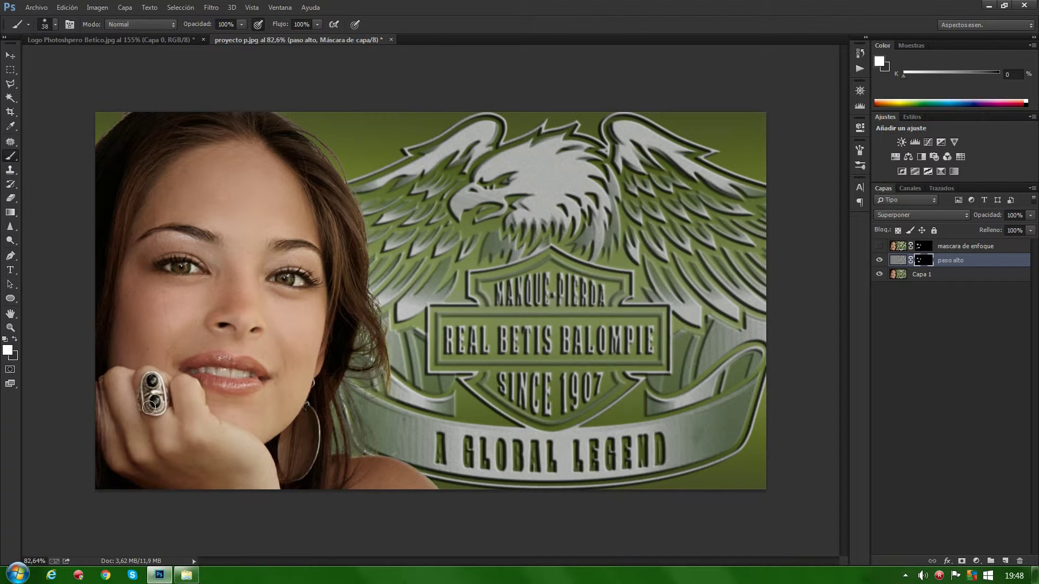
Step: Toggle paso alto to compare with and without sharpening, leaving it hidden
click(879, 260)
click(880, 260)
click(879, 260)
click(879, 261)
click(879, 261)
click(879, 260)
click(879, 262)
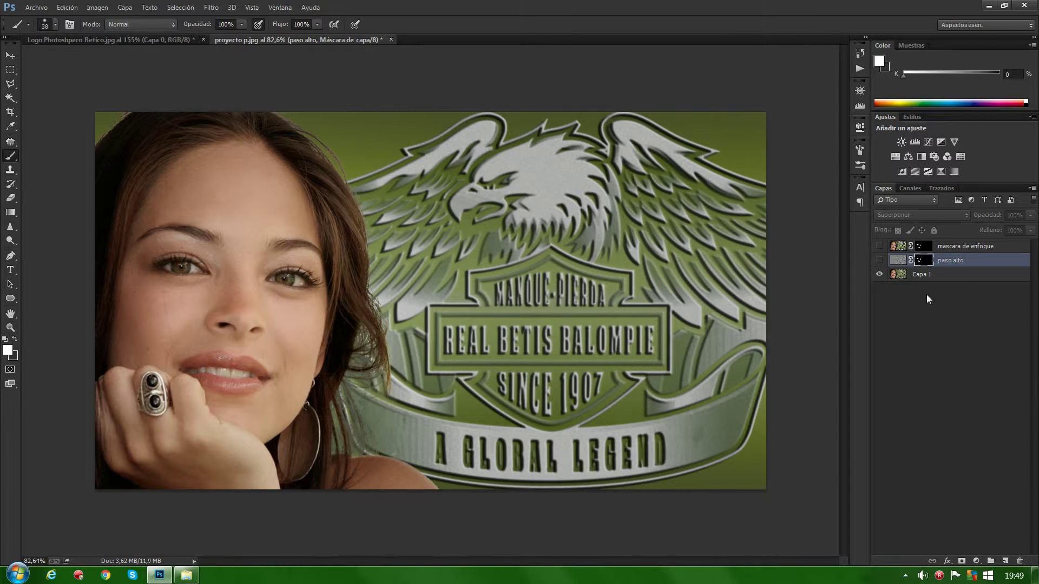
Step: Duplicate Capa 1 twice with Ctrl+J
click(901, 276)
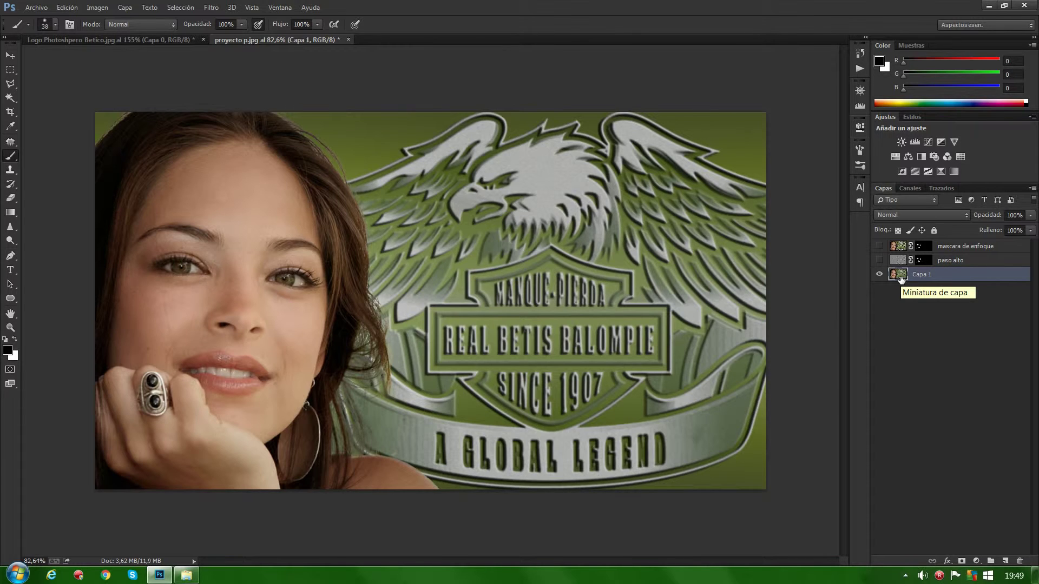
drag(901, 278, 901, 279)
key(ctrl+j)
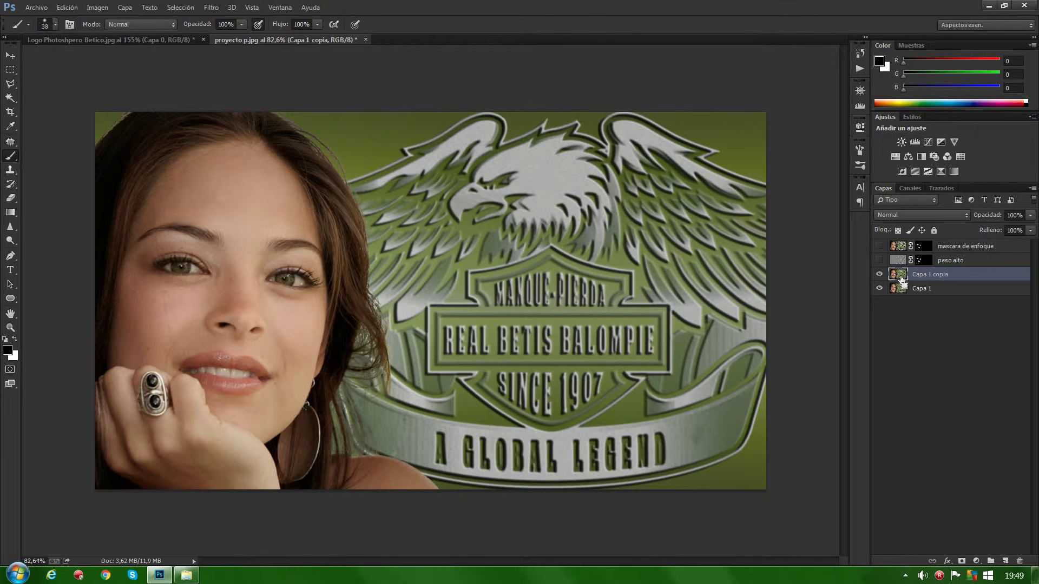
key(ctrl+j)
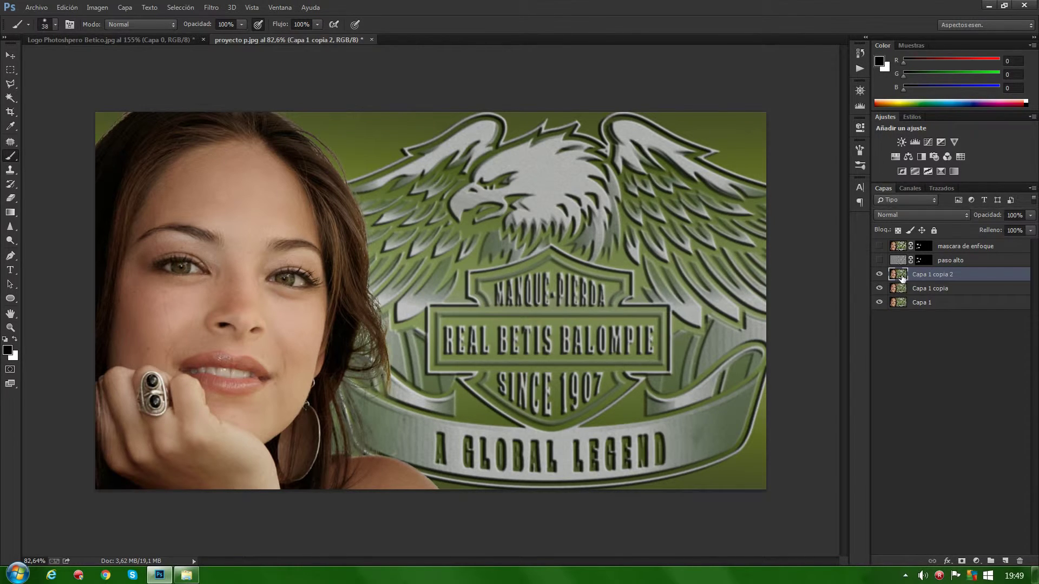
Step: Group both copies into a group named 'sp', hide Capa 1 copia 2, and select Capa 1 copia
shift+click(932, 288)
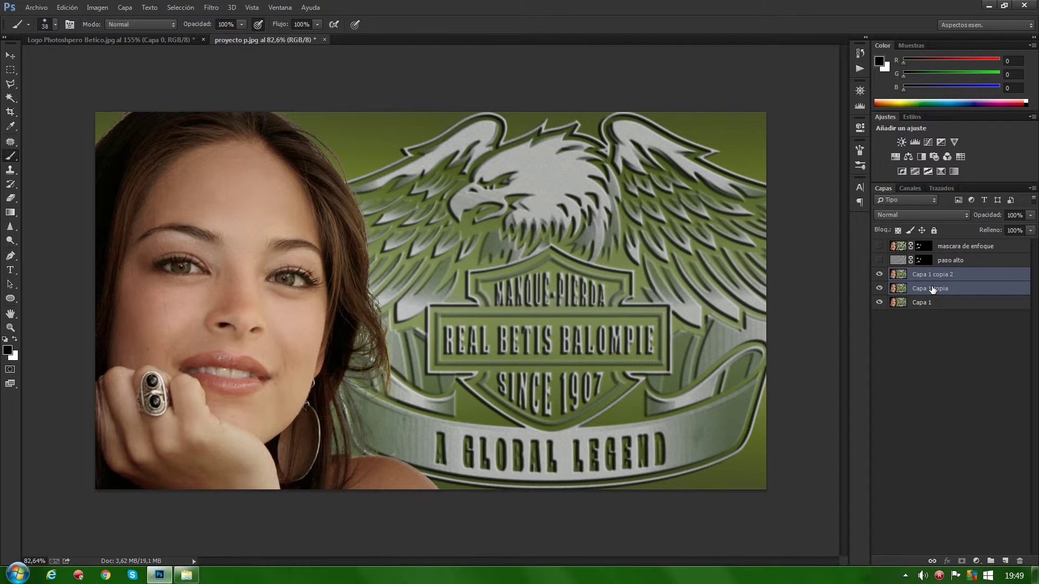
key(ctrl+g)
double_click(926, 275)
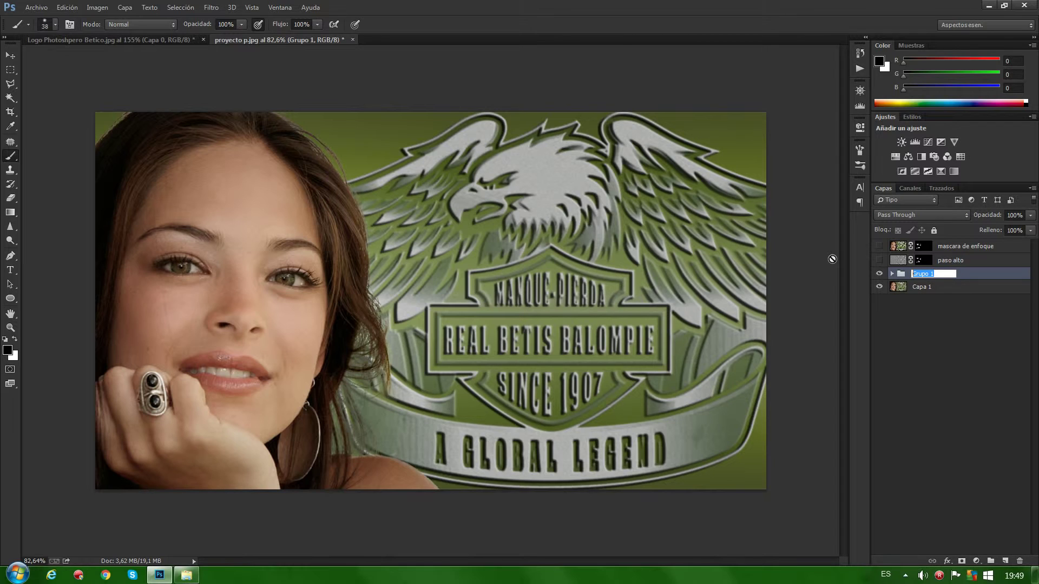
text(sp)
key(Return)
click(891, 274)
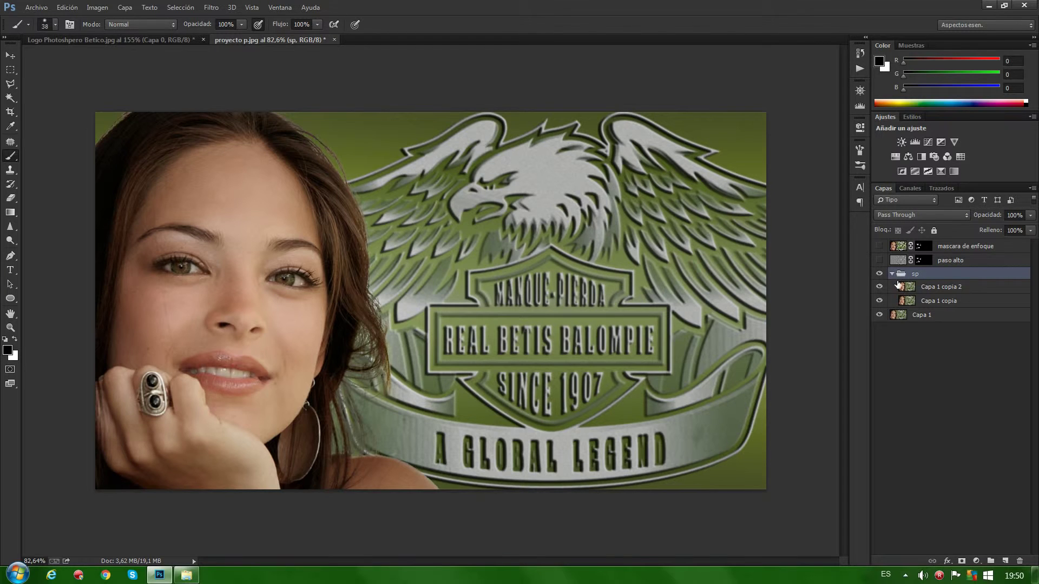
click(878, 287)
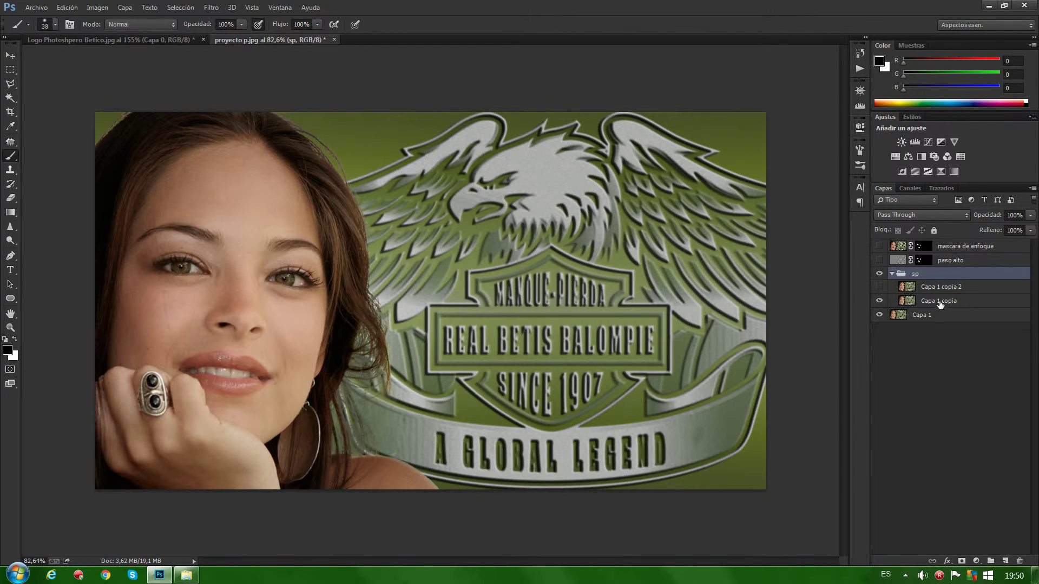
click(909, 303)
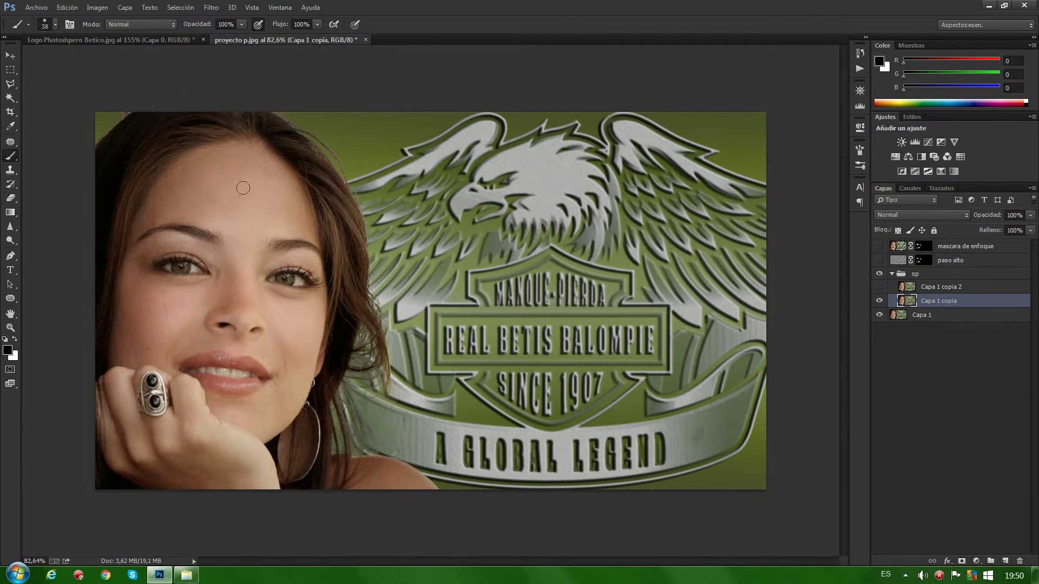
Step: Apply a Gaussian blur to Capa 1 copia
click(210, 7)
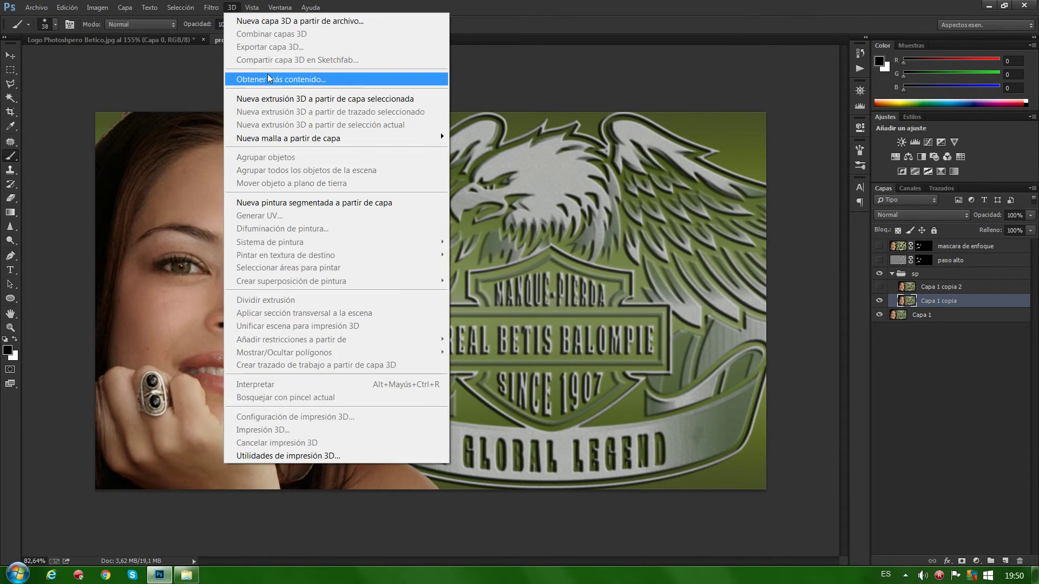
click(232, 8)
mouse_move(233, 157)
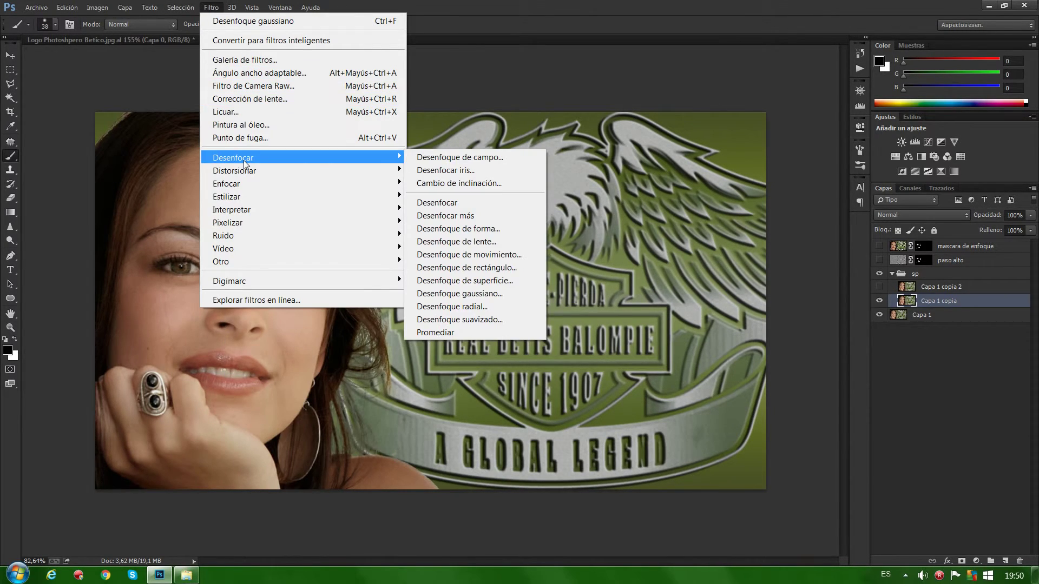
click(469, 293)
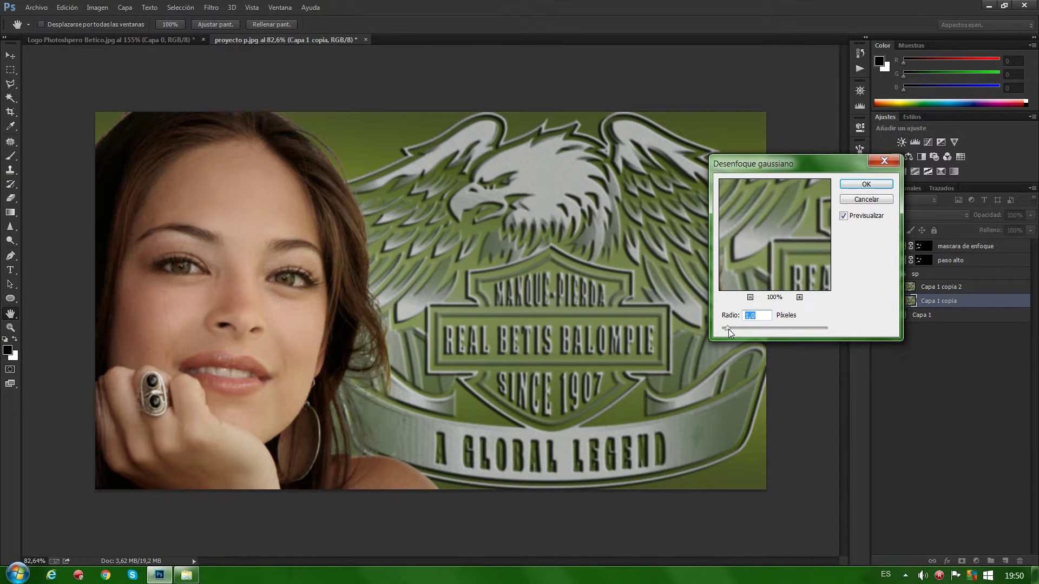
mouse_move(746, 329)
mouse_down()
mouse_move(755, 330)
mouse_move(744, 331)
mouse_up()
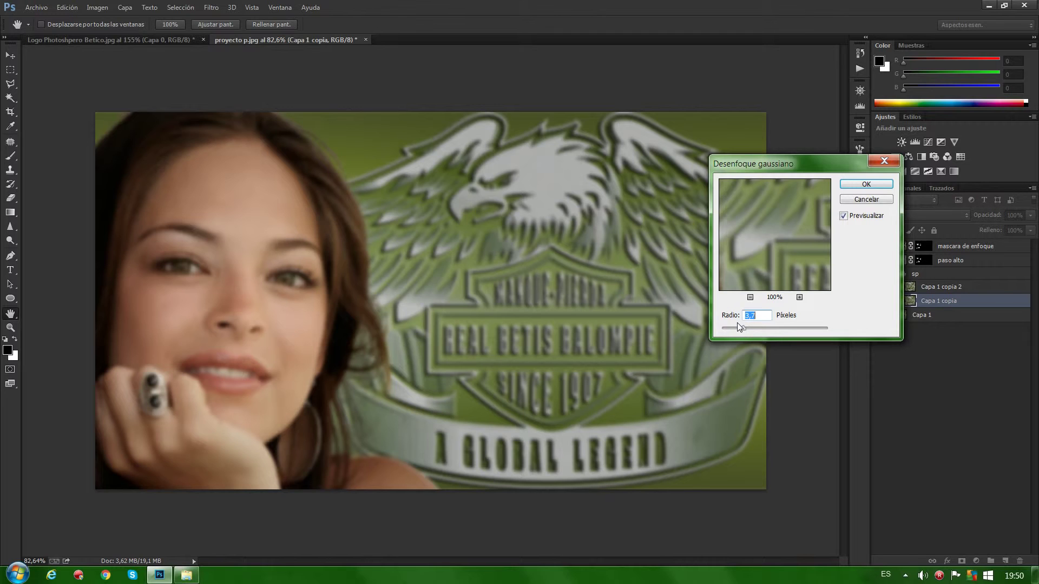
click(744, 329)
click(866, 185)
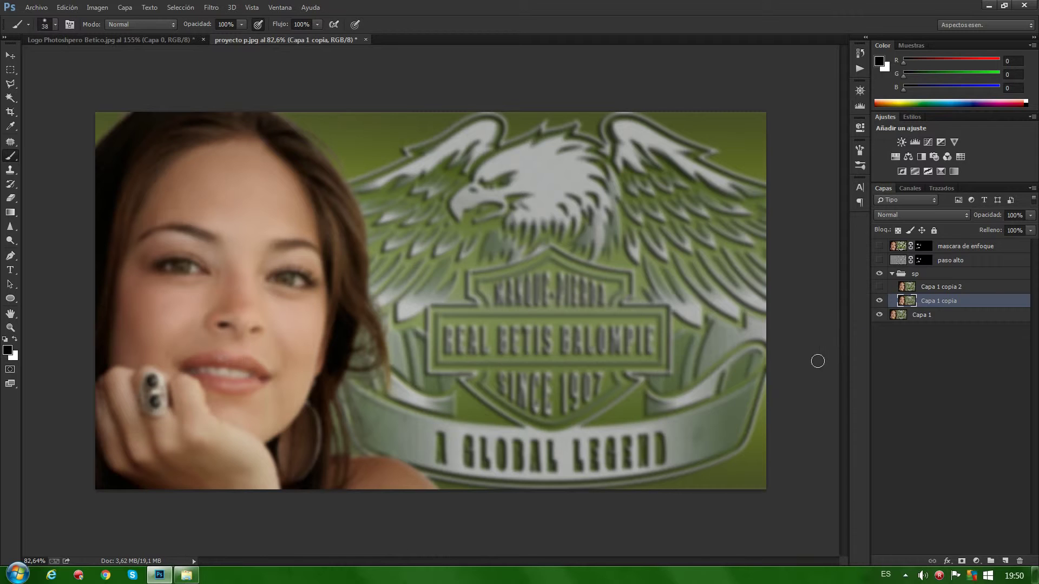
Step: Make Capa 1 copia 2 visible and the active layer
click(879, 287)
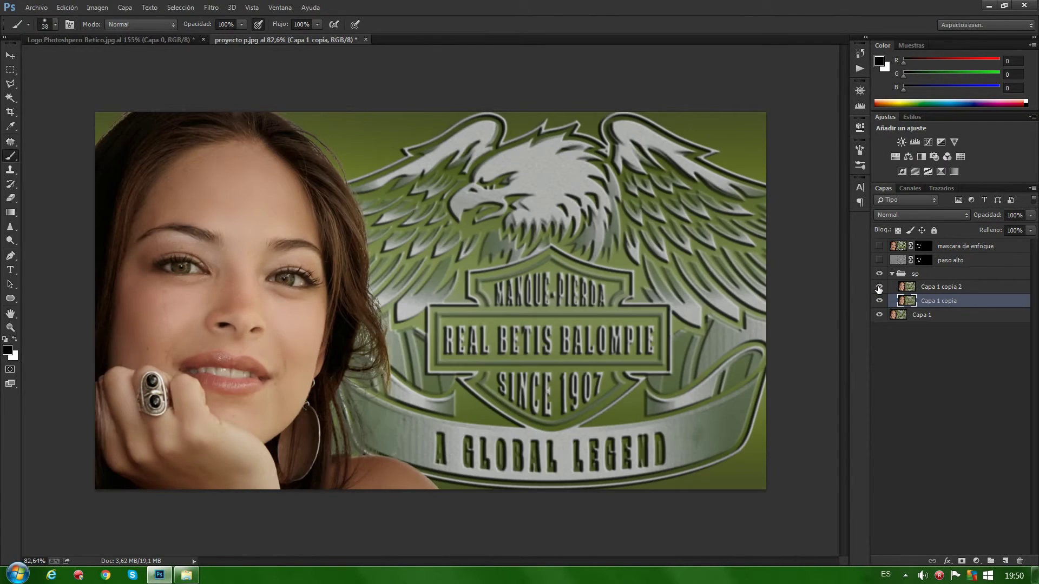
click(907, 288)
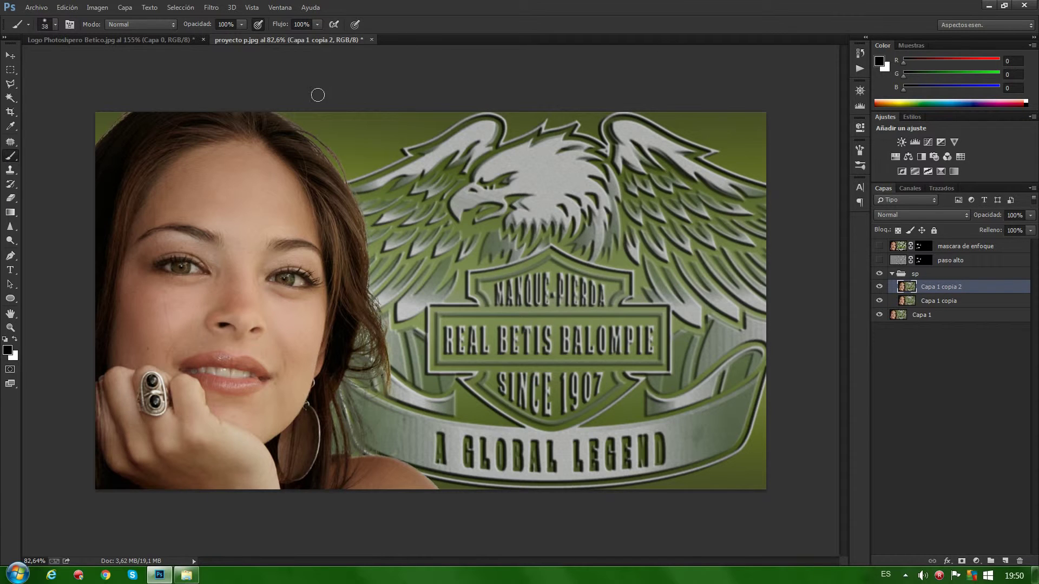
click(98, 7)
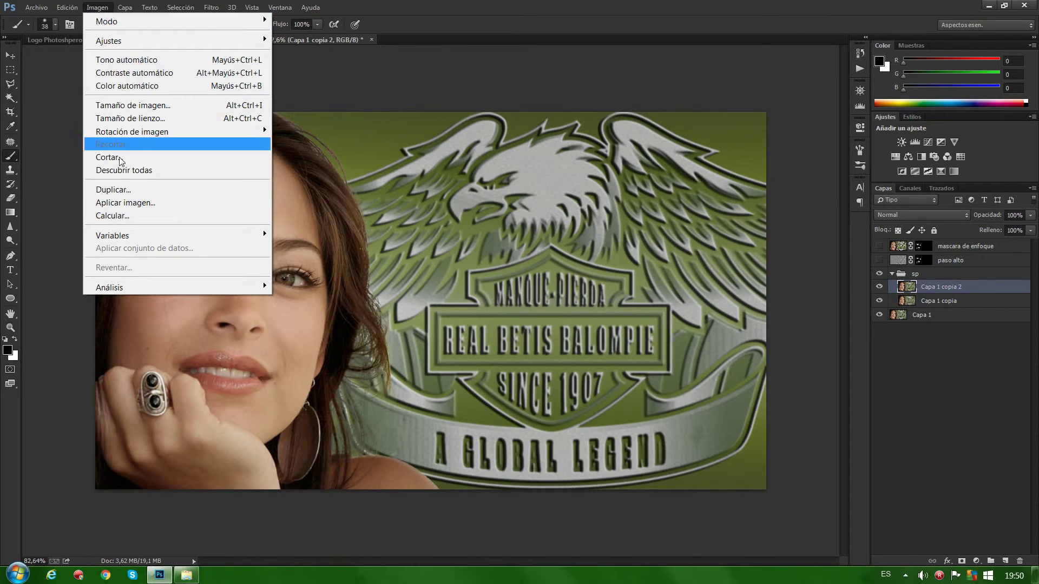
Step: Apply Image to Capa 1 copia 2: subtract Capa 1 copia, Escala 2, Desplazamiento 128
click(124, 203)
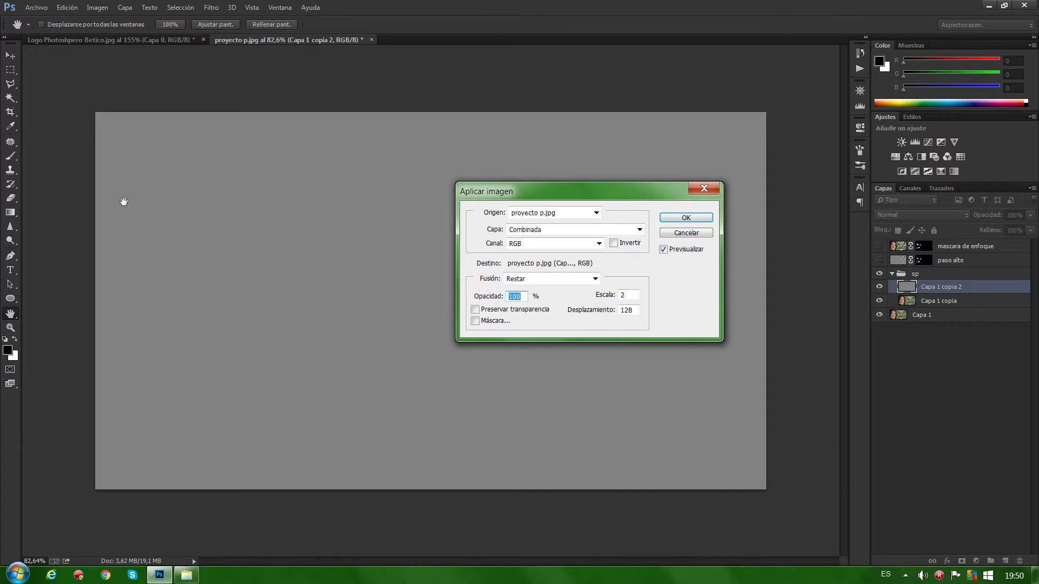
click(639, 230)
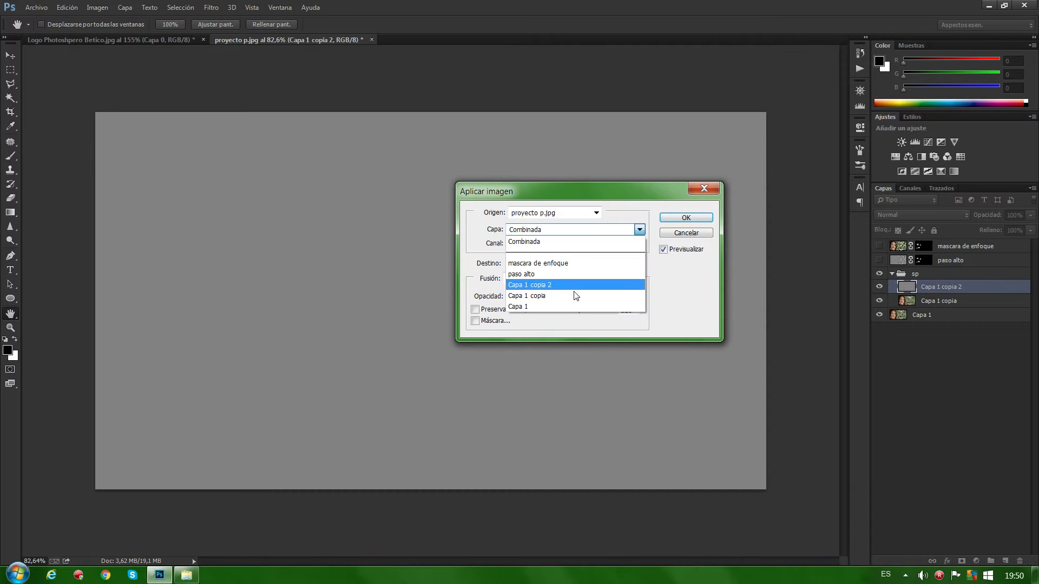
click(555, 294)
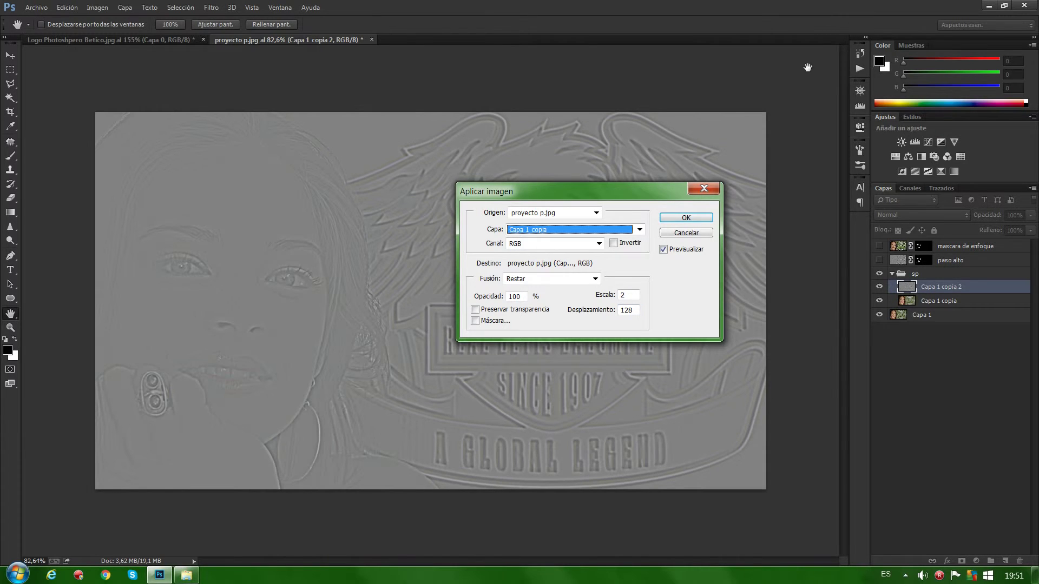
click(685, 217)
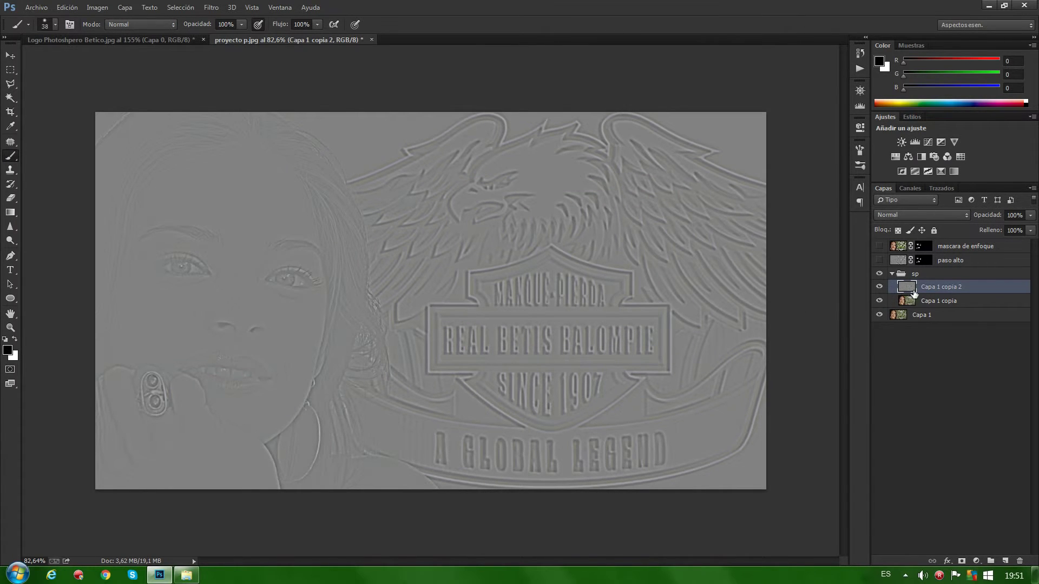
click(927, 215)
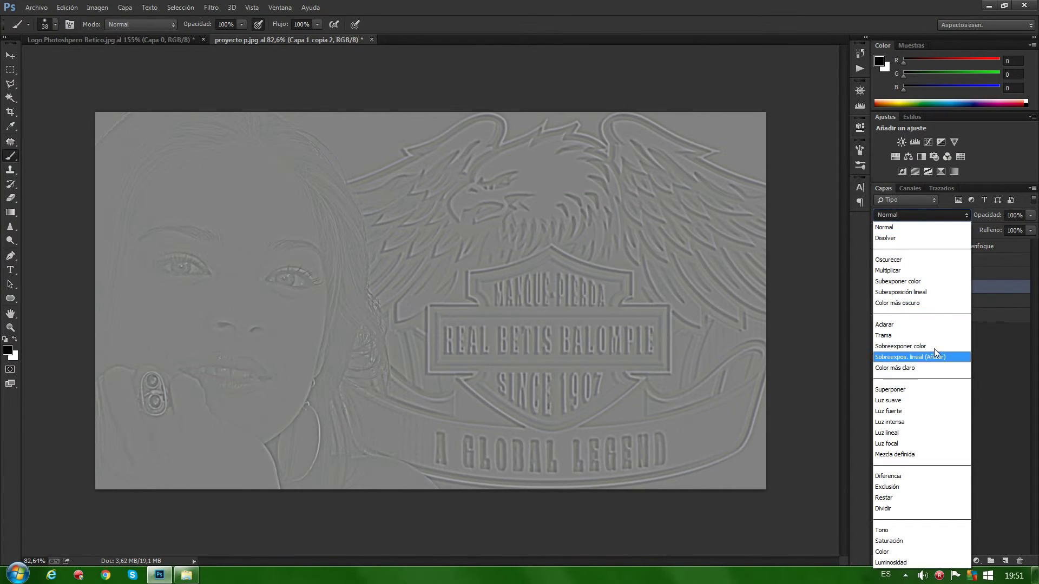
click(899, 433)
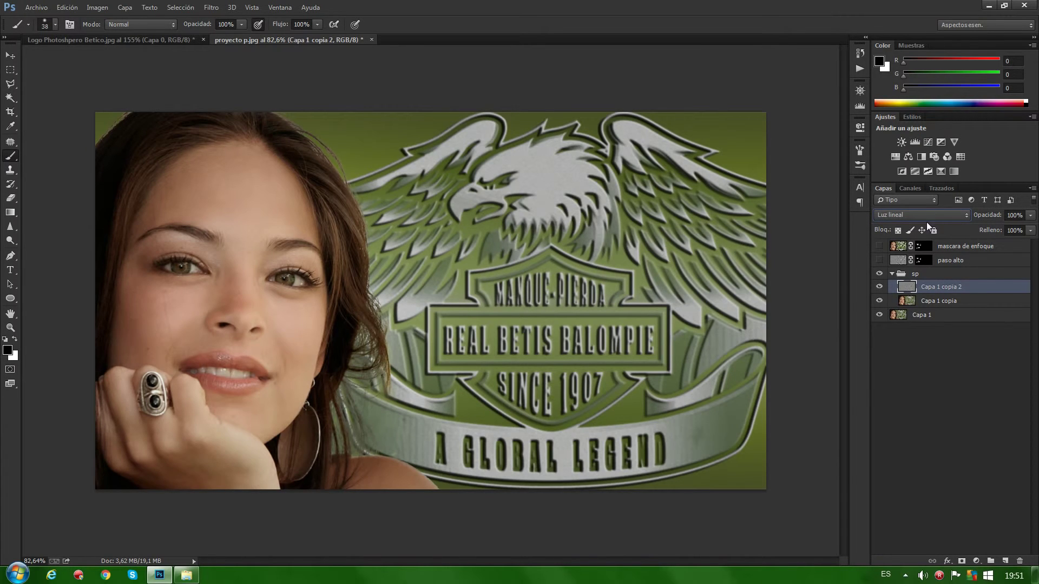
click(879, 275)
click(879, 275)
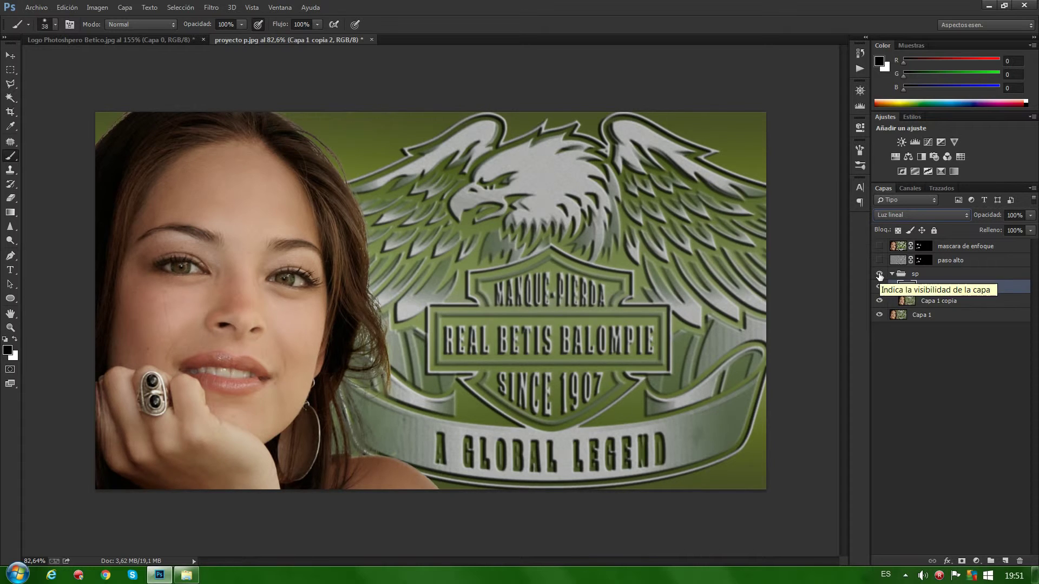
click(880, 275)
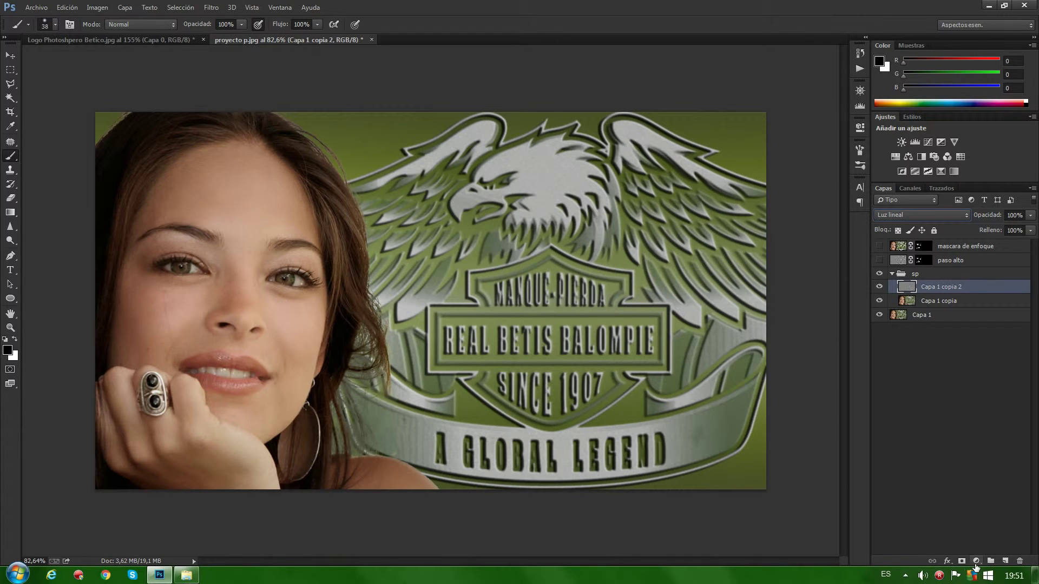
Step: Add a Curvas layer clipped to Capa 1 copia 2, lowering midtones and raising highlights
click(976, 561)
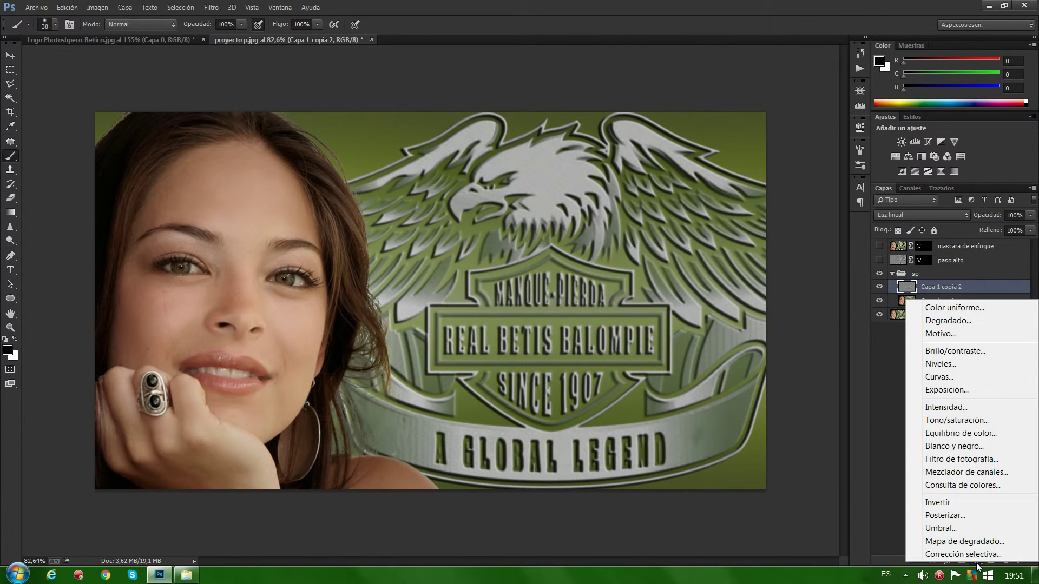
click(940, 378)
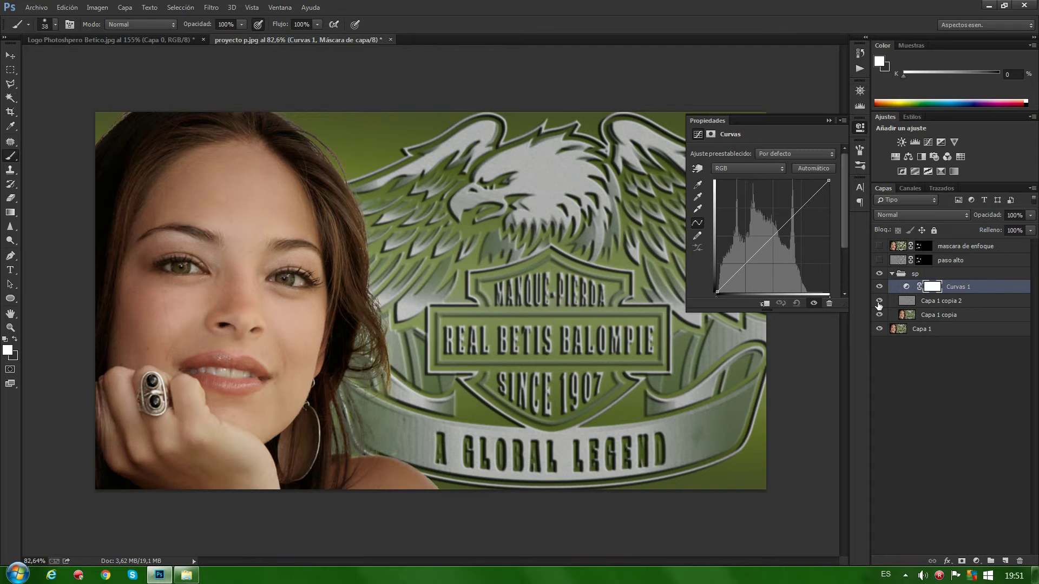
click(765, 304)
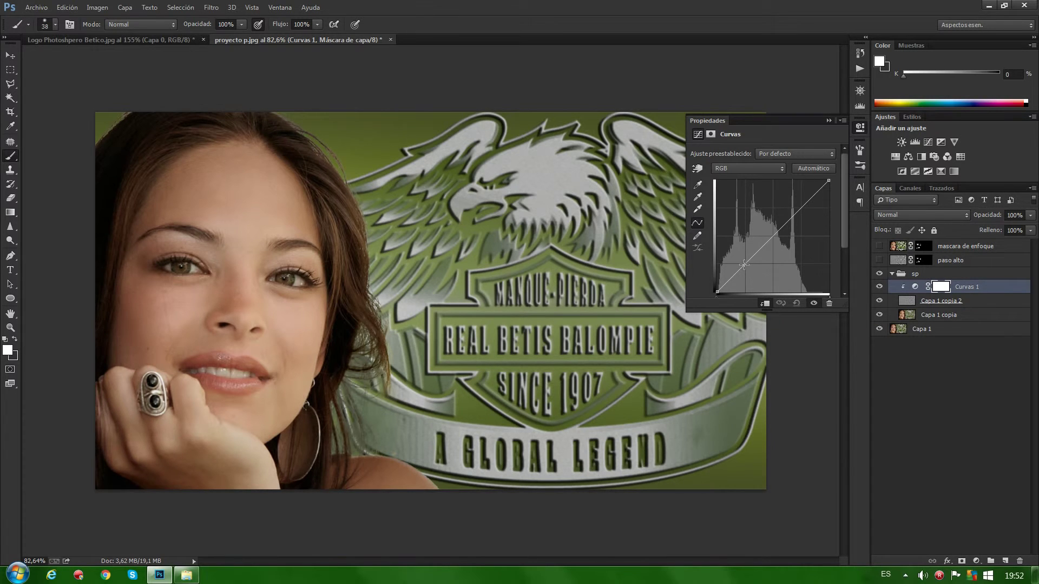
drag(744, 265, 745, 290)
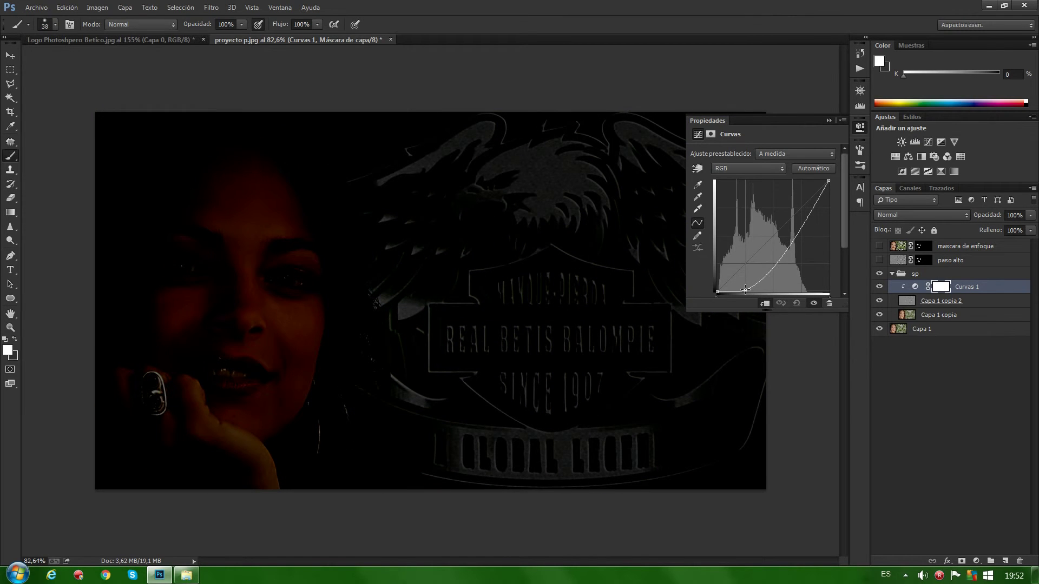
drag(810, 212, 803, 181)
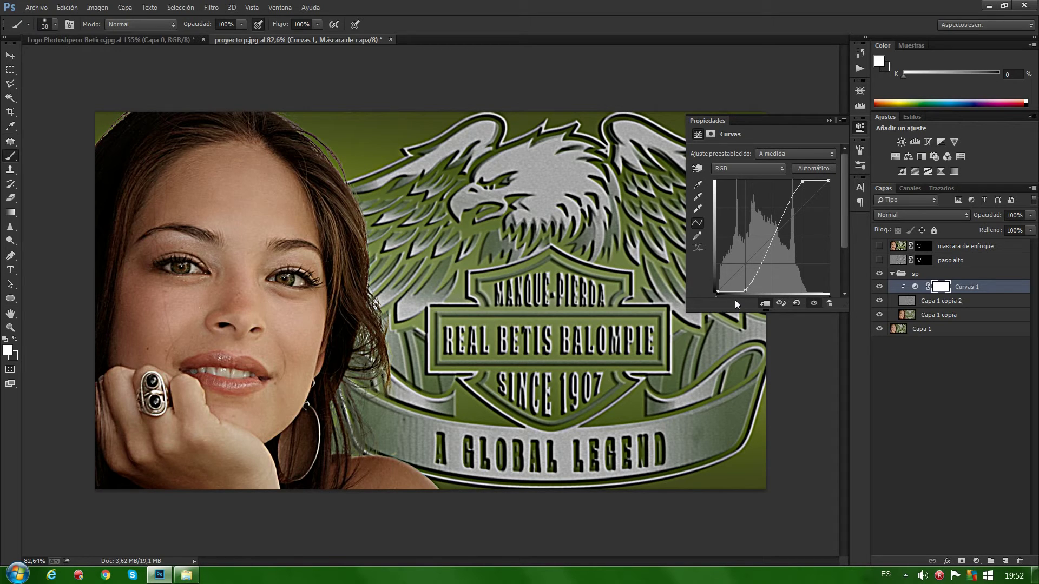
click(827, 120)
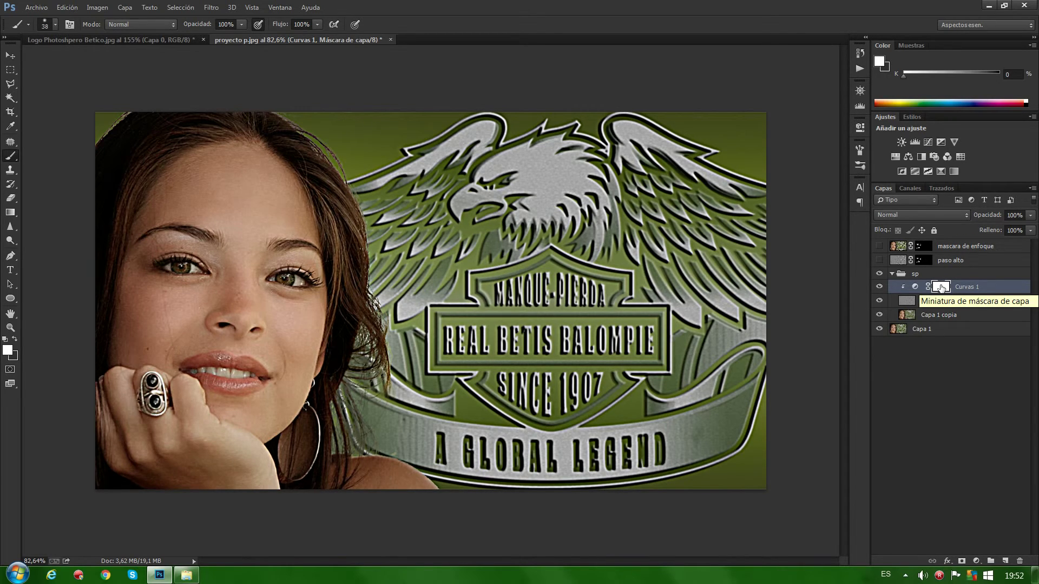
Step: Invert the Curvas 1 mask to black so the brightening is hidden
double_click(942, 288)
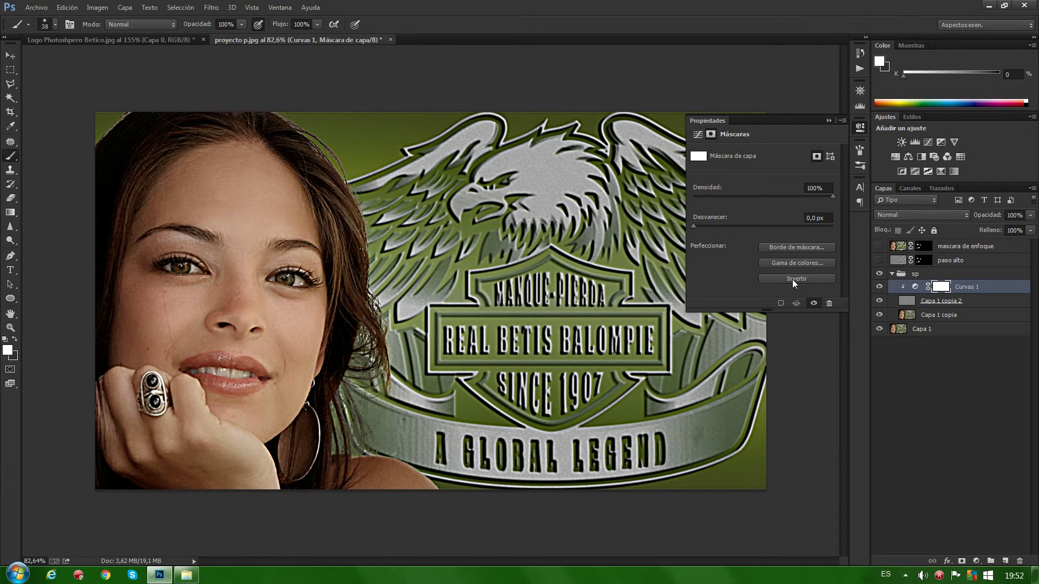
click(793, 279)
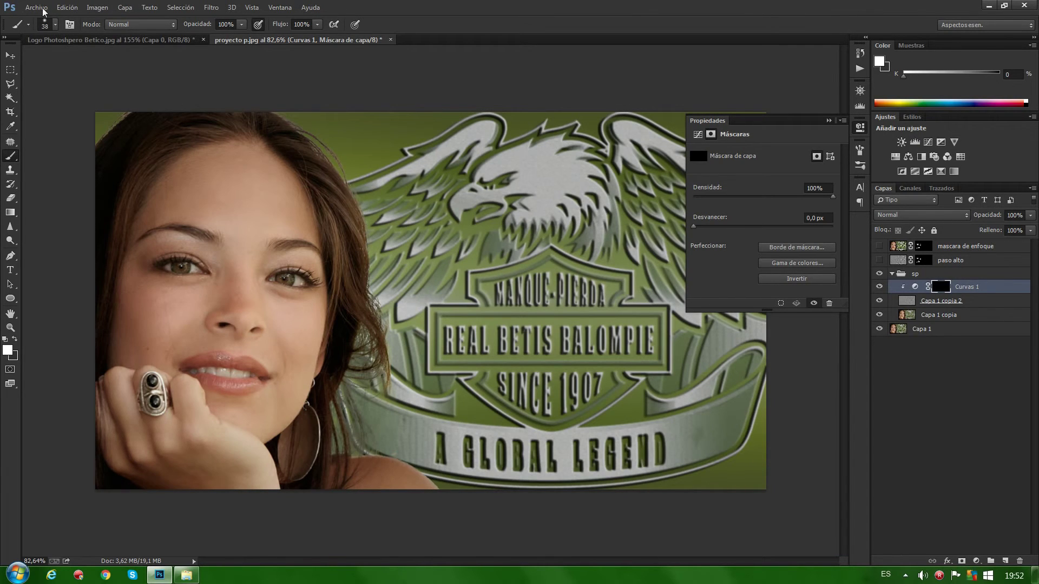
click(829, 121)
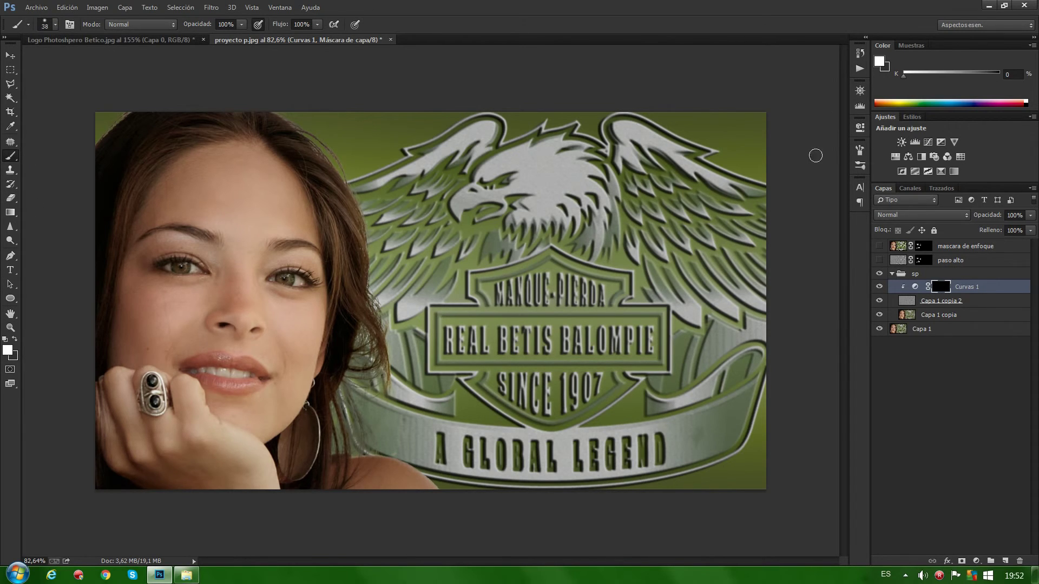
Step: Paint white on the mask over both eyes, the upper lip and the ring stones
mouse_move(162, 265)
mouse_down()
mouse_move(186, 269)
mouse_move(169, 265)
mouse_up()
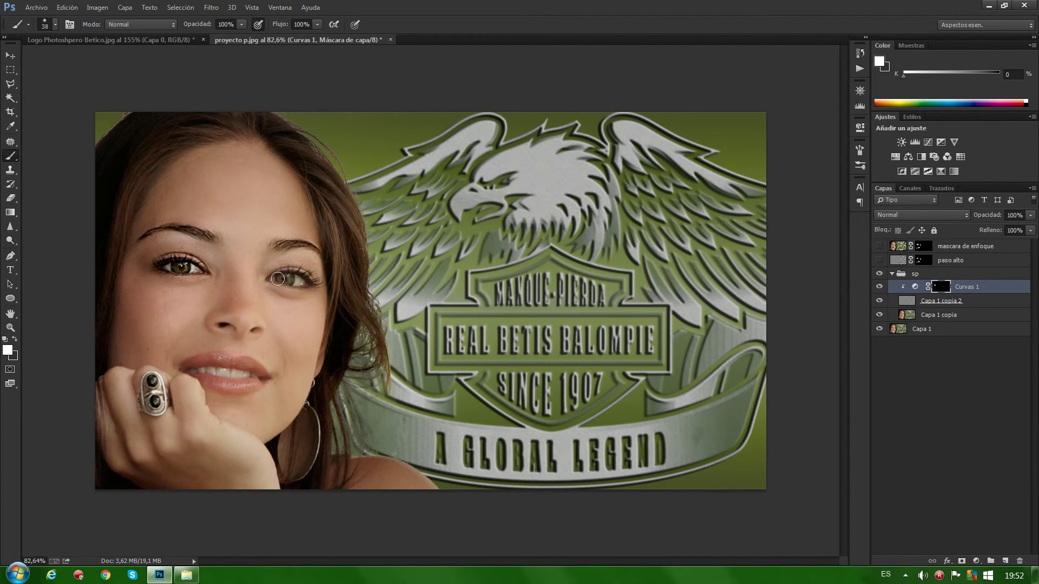
drag(278, 279, 311, 281)
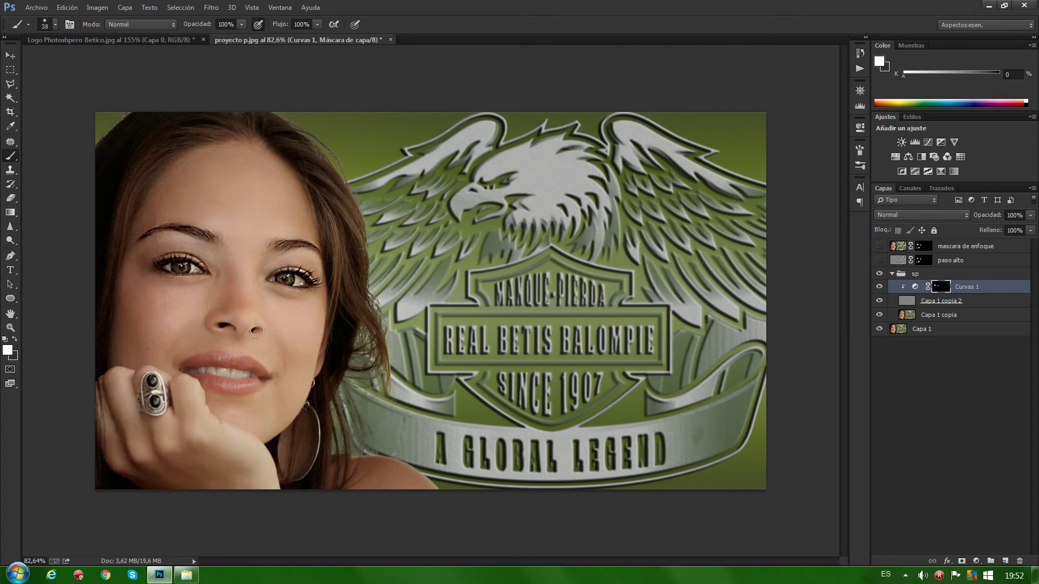
mouse_move(190, 369)
mouse_down()
mouse_move(253, 366)
mouse_move(201, 380)
mouse_up()
drag(154, 397, 156, 401)
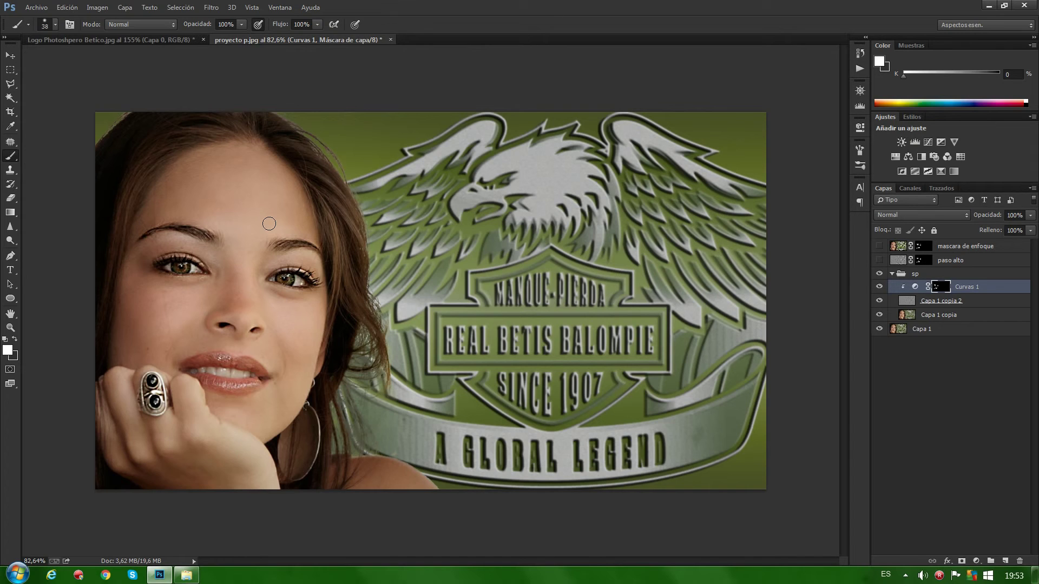
Step: Compare paso alto, mascara de enfoque and sp by toggling, leave all visible, then switch to Logo Photoshpero Betico.jpg
click(879, 260)
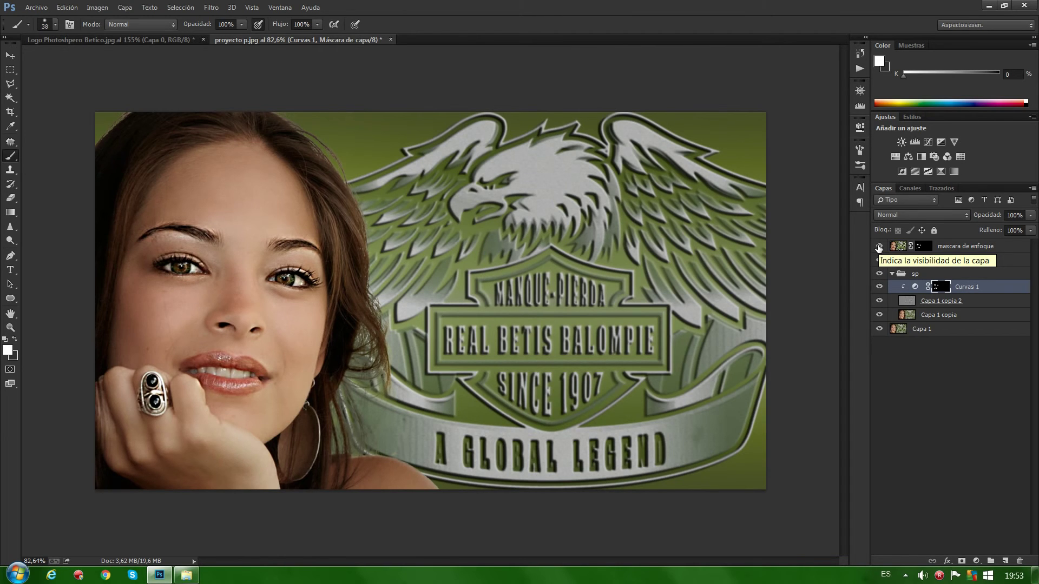
click(879, 247)
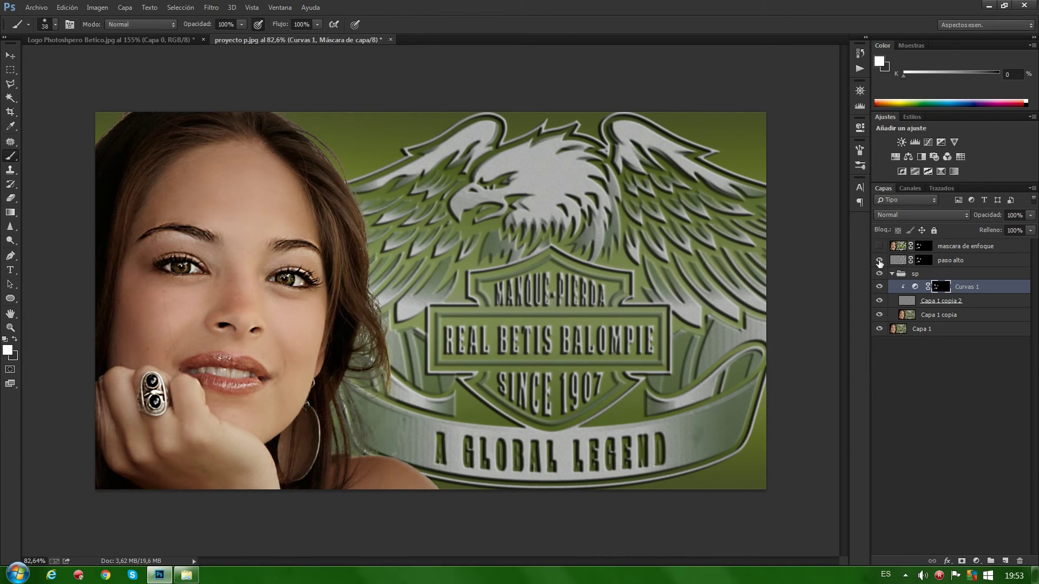
click(880, 261)
click(878, 275)
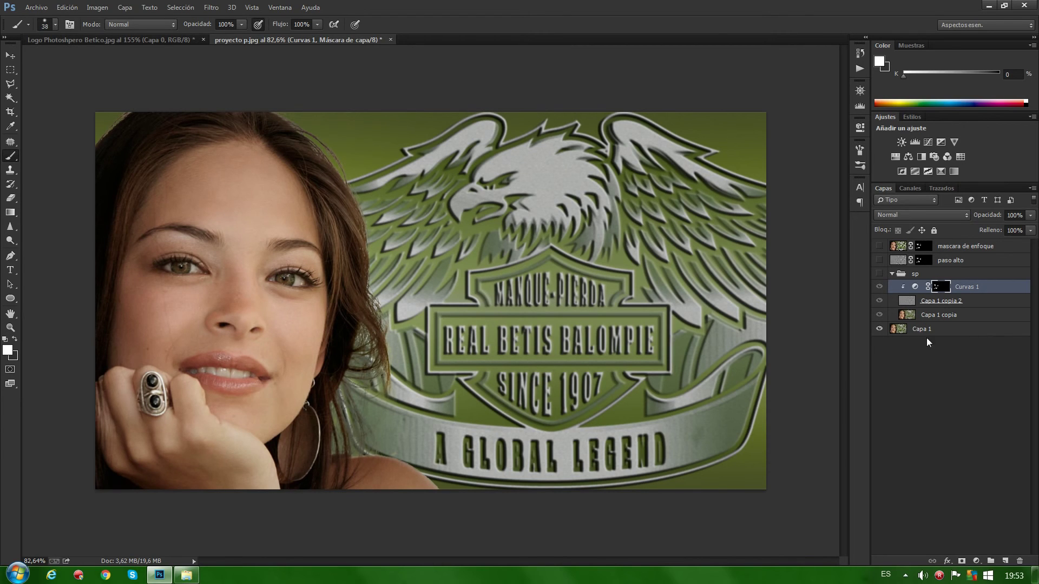
click(879, 274)
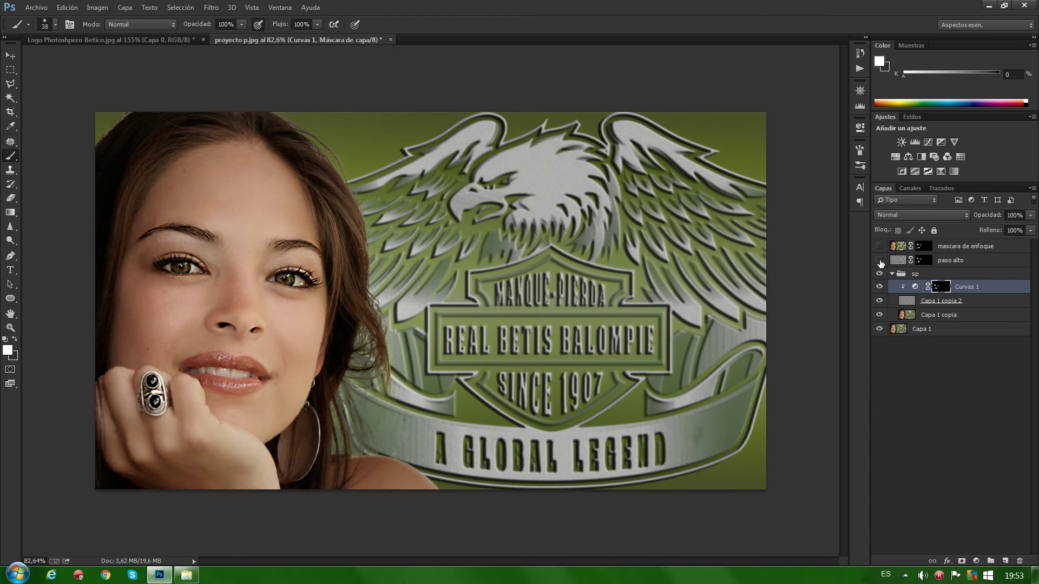
click(880, 260)
click(879, 246)
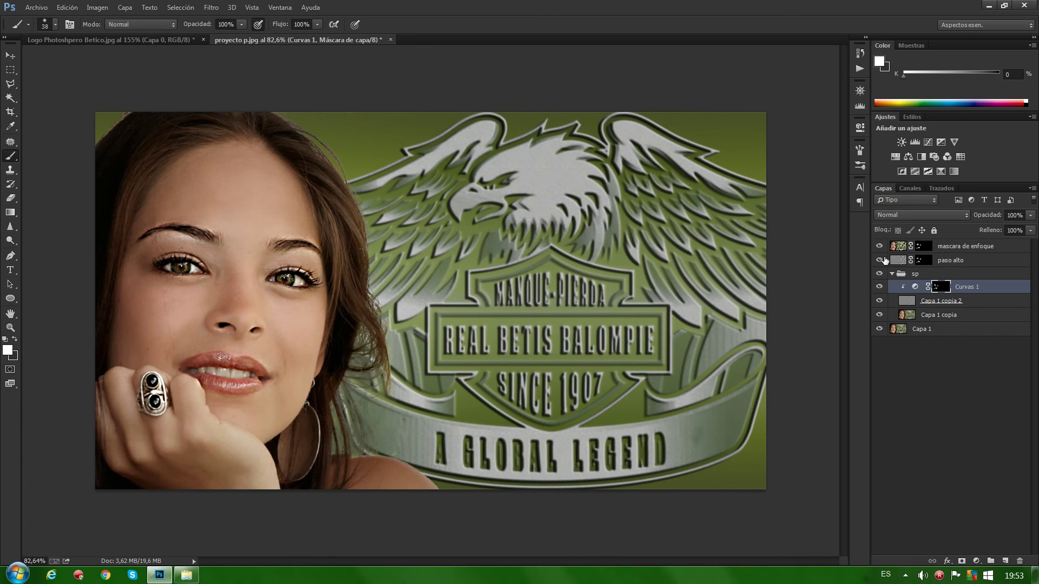
click(121, 38)
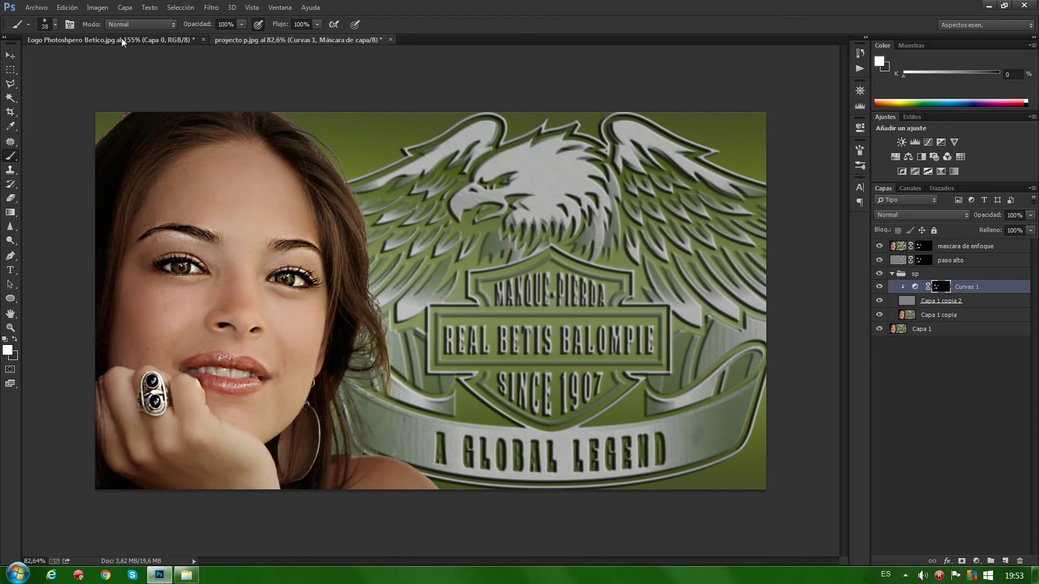